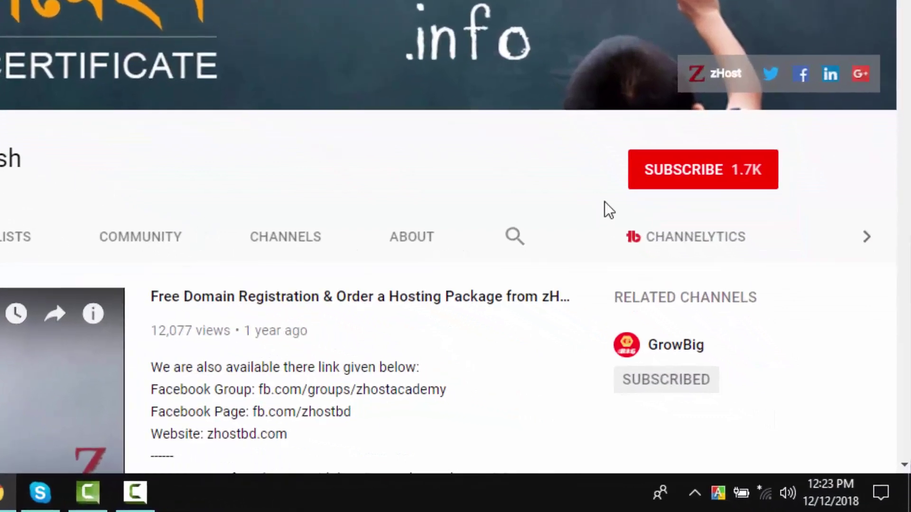
- Subscribe to the zHost YouTube channel and set its bell to all notifications
left_click(744, 214)
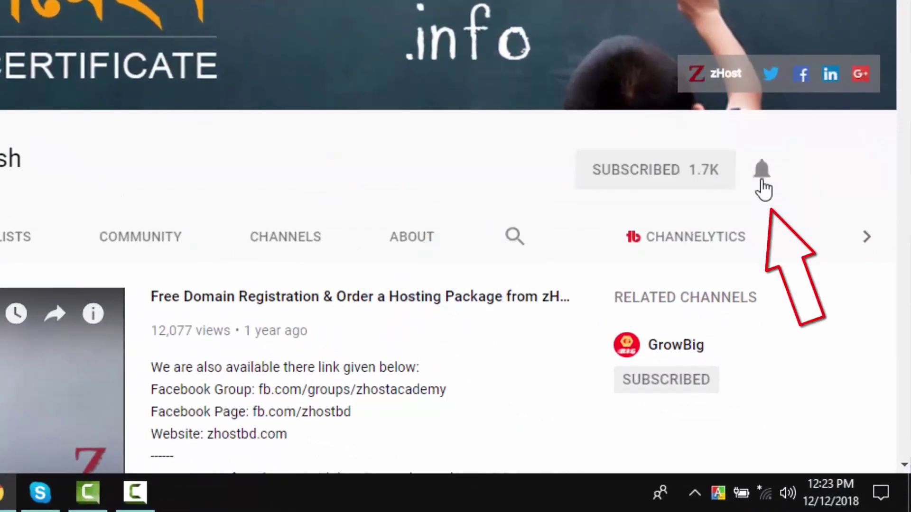
left_click(763, 189)
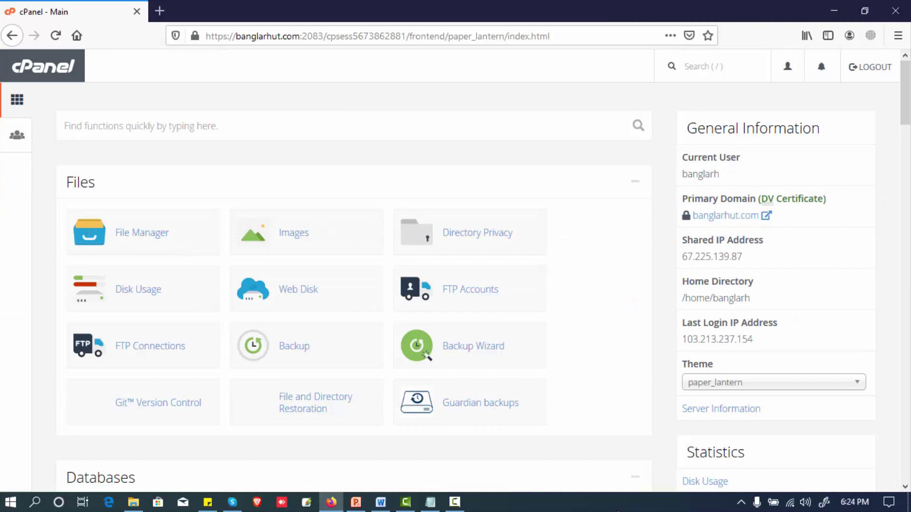
- Open the MySQL® Databases tool from cPanel's Databases section in a new tab
scroll(451, 242, "down", 3)
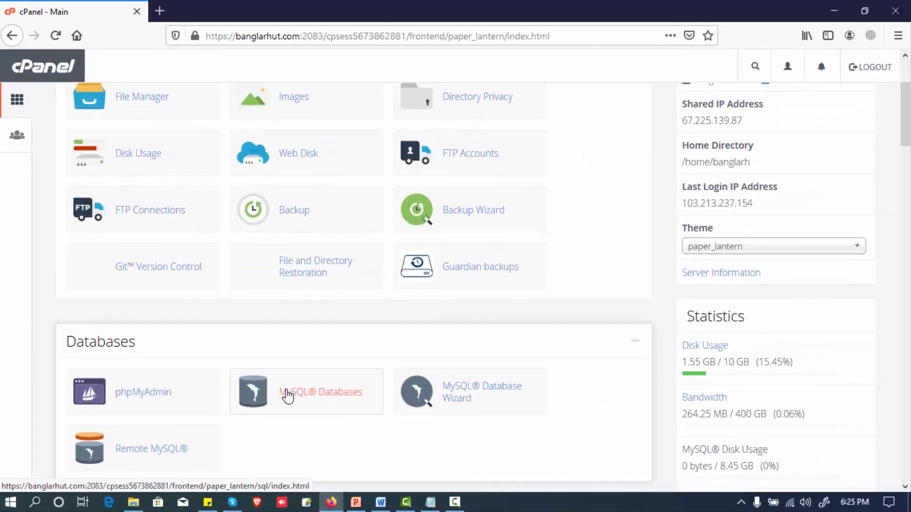
left_click(403, 342)
scroll(219, 398, "up", 2)
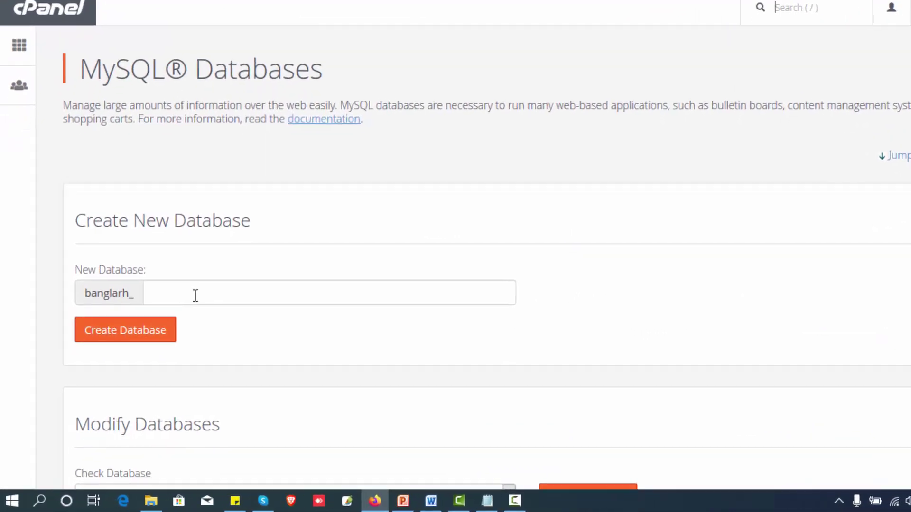
- Create a new database named testdb
left_click(172, 320)
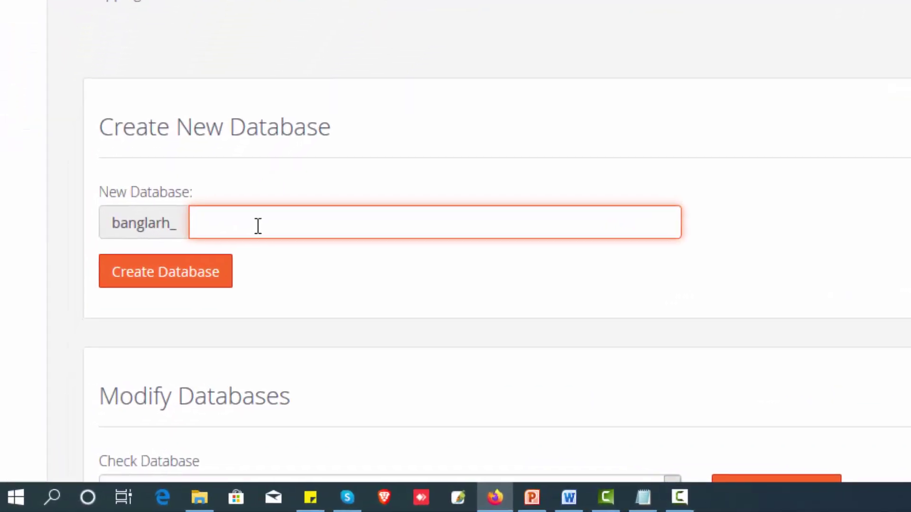
type("testdb")
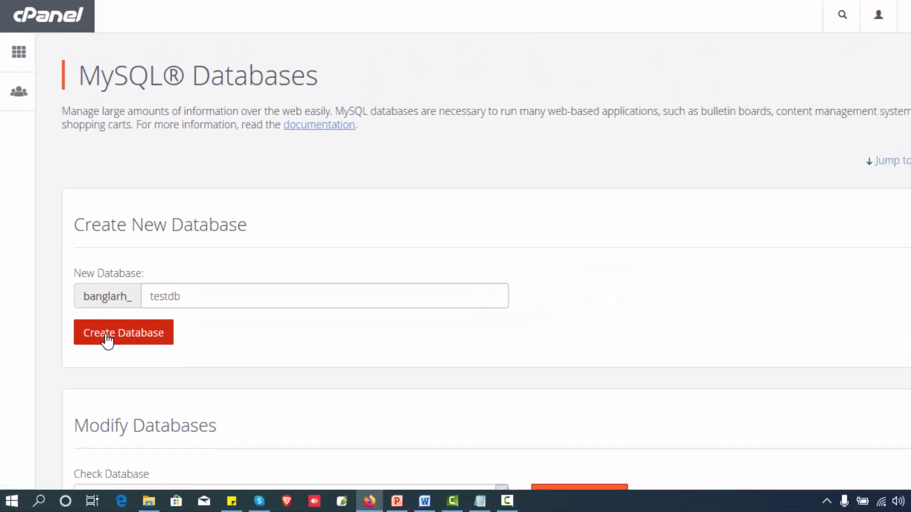
left_click(142, 277)
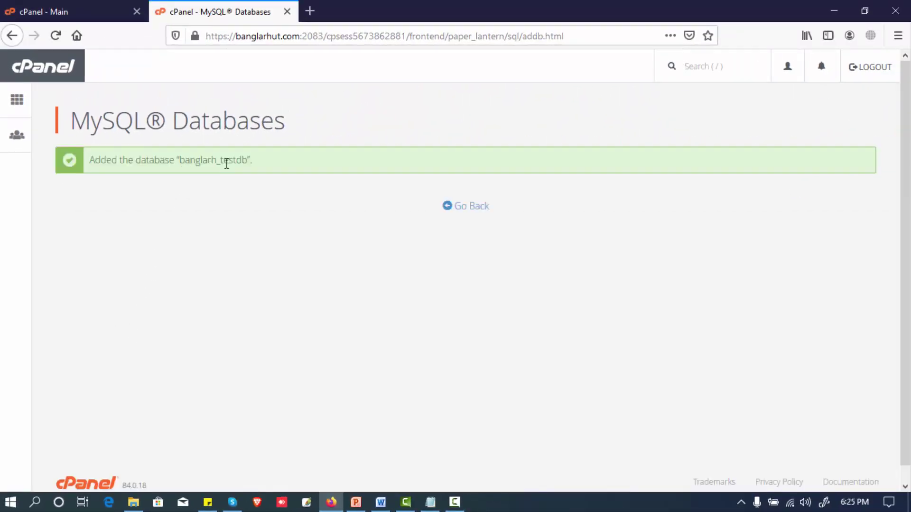
- Highlight the new database name banglarh_testdb in the success message
left_click_drag(227, 164, 246, 162)
left_click(208, 164)
left_click_drag(182, 160, 243, 162)
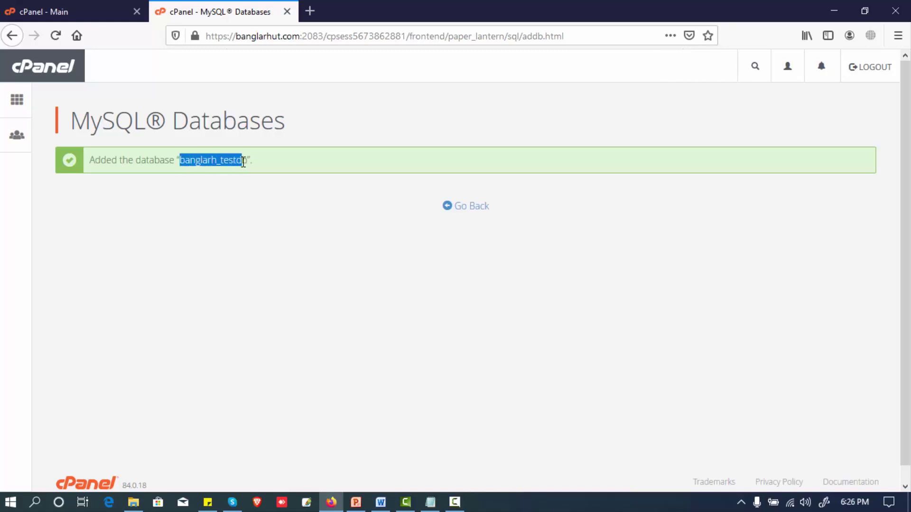
left_click(247, 162)
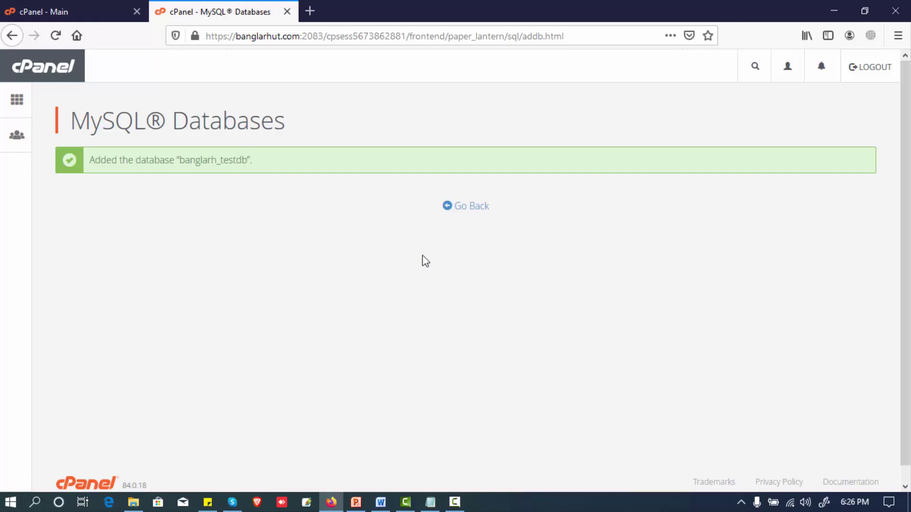
- Go back to MySQL Databases and scroll to Current Databases showing banglarh_testdb at 0 bytes
left_click(476, 208)
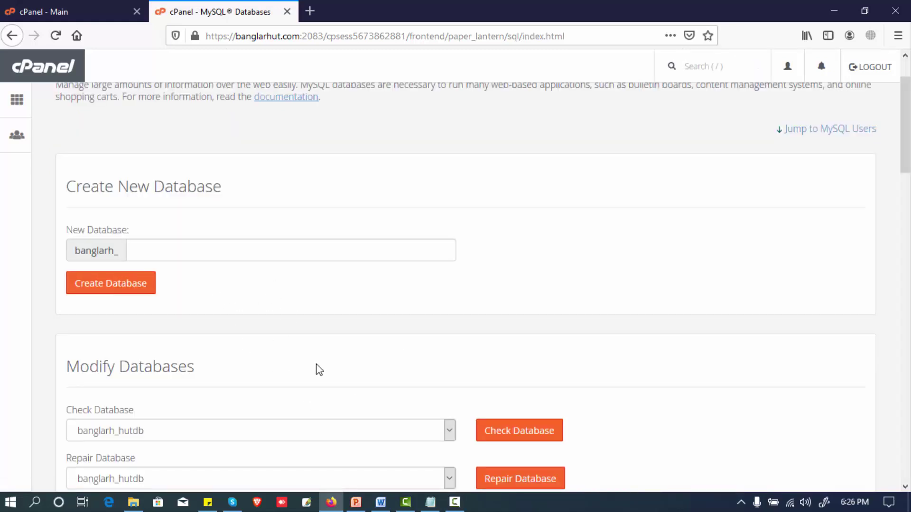
scroll(320, 345, "down", 4)
scroll(319, 346, "up", 5)
scroll(319, 343, "down", 10)
scroll(319, 343, "up", 5)
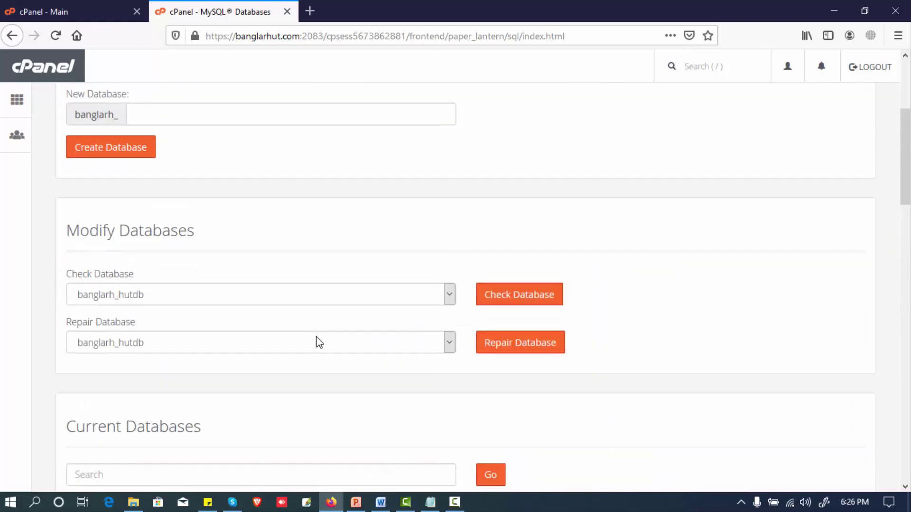
scroll(319, 342, "down", 5)
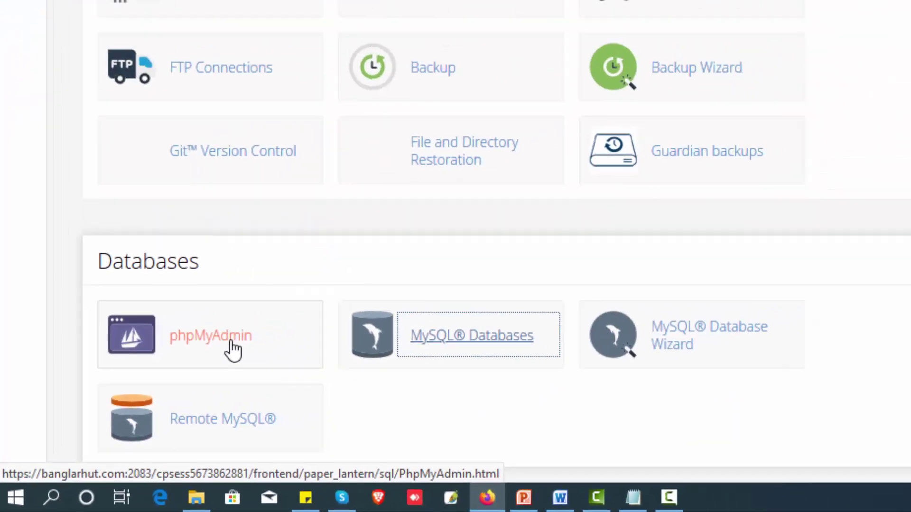
- Open phpMyAdmin in a new tab, then return to the MySQL Databases tab
left_click(379, 227)
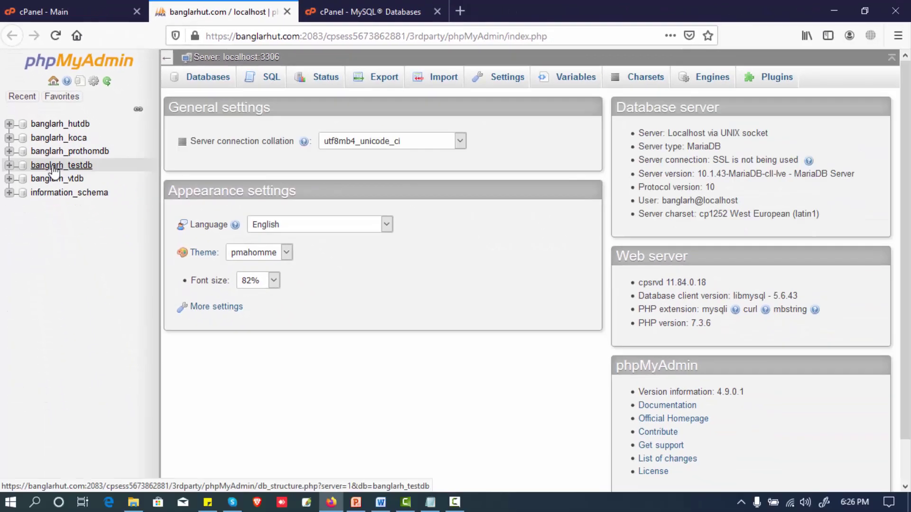
left_click(788, 13)
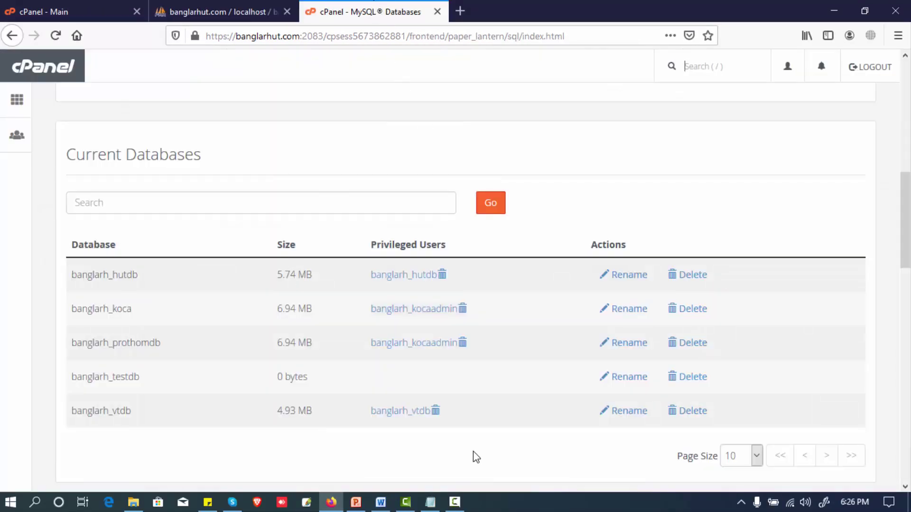
- Scroll past the Current Databases table down to the MySQL Users Add New User form
scroll(299, 320, "up", 4)
scroll(299, 327, "down", 4)
scroll(338, 365, "up", 7)
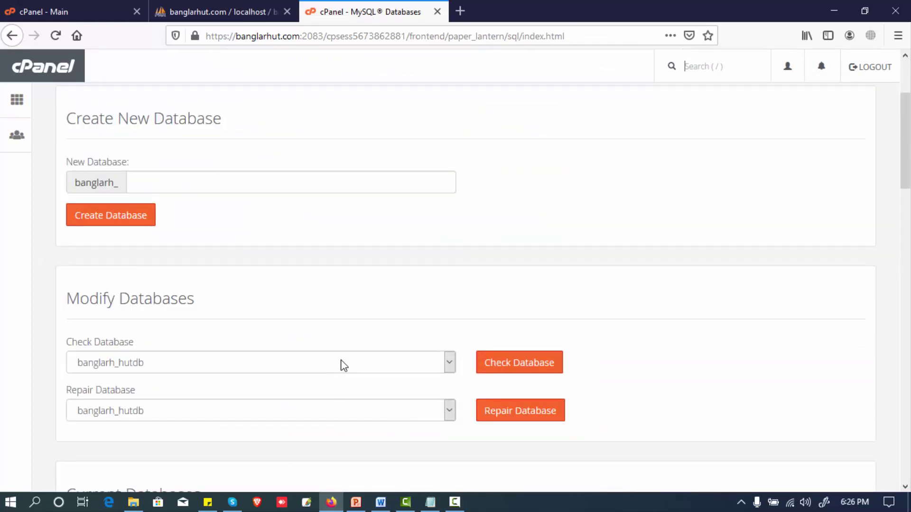
scroll(342, 365, "down", 12)
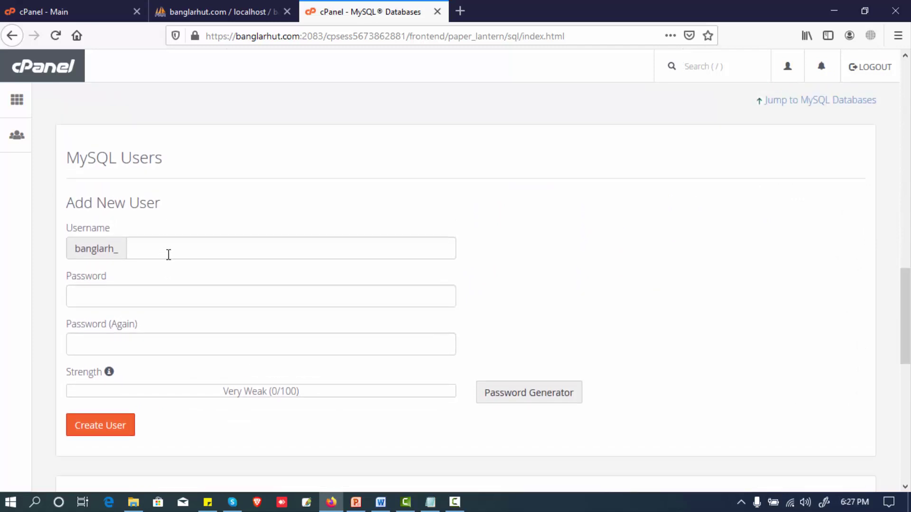
scroll(248, 329, "up", 5)
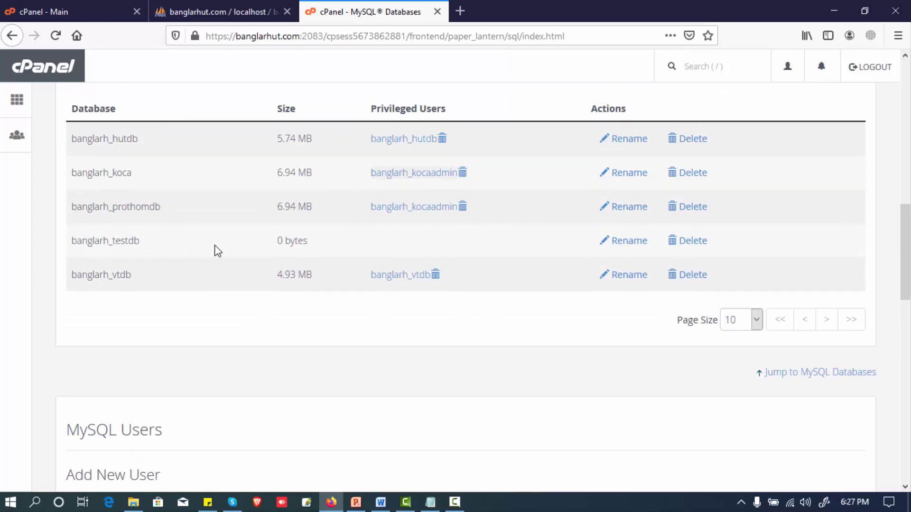
left_click(403, 242)
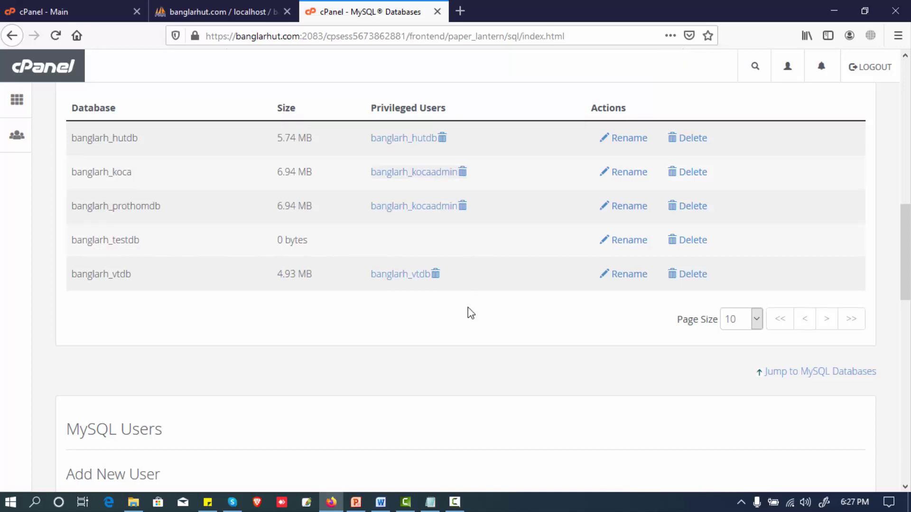
scroll(465, 310, "down", 3)
scroll(405, 301, "down", 3)
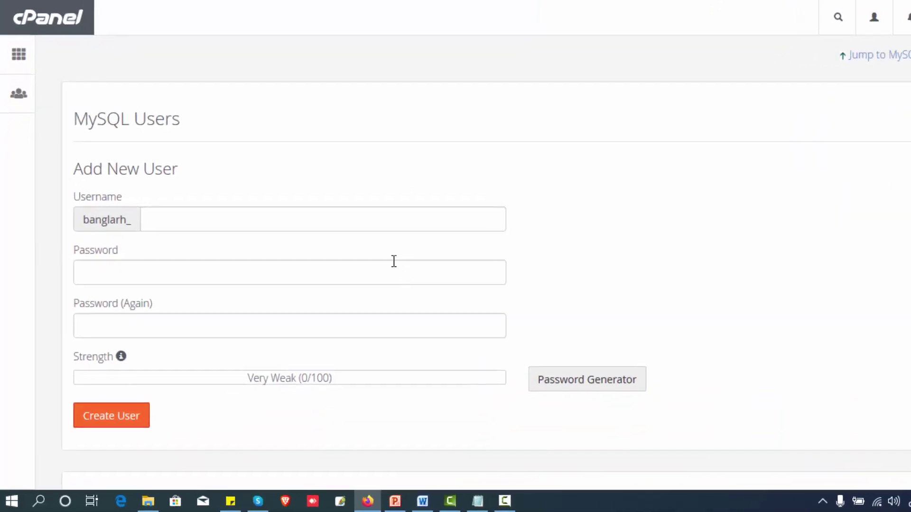
- Enter testuser as the new MySQL username and attempt to create the user
left_click(168, 247)
type("testu")
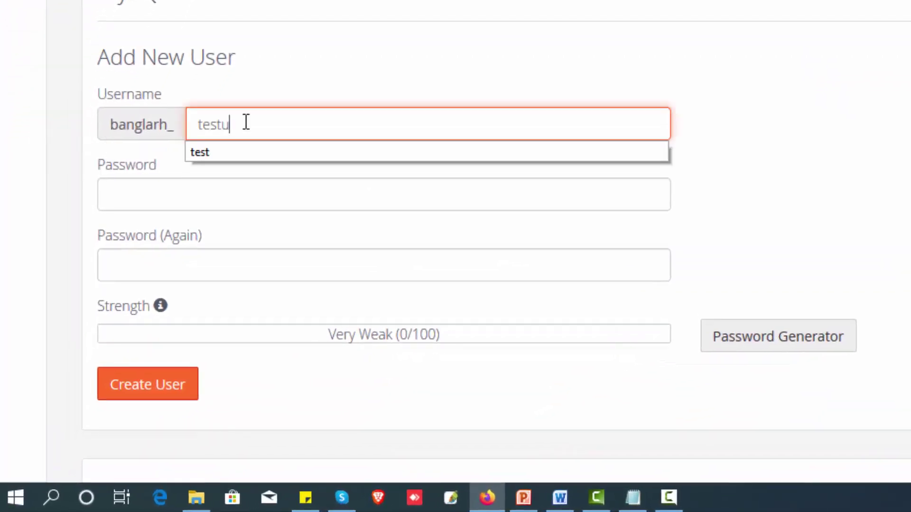
type("ser")
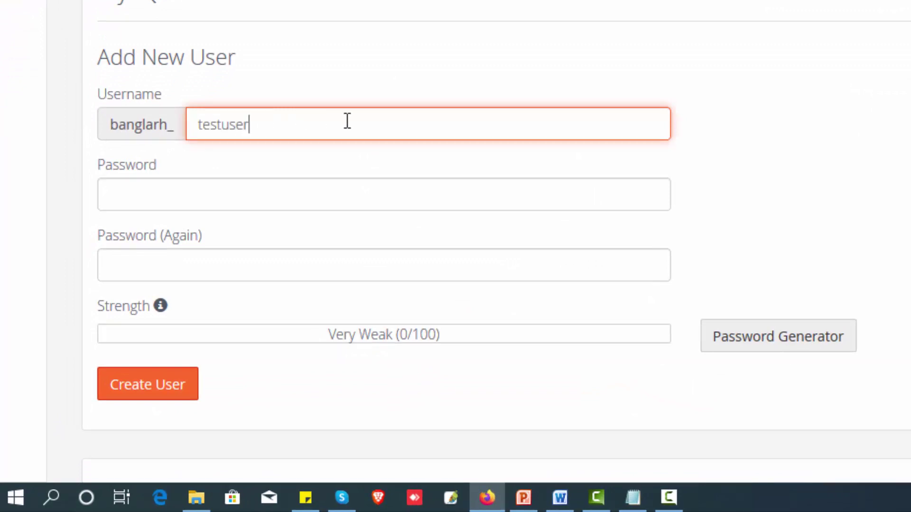
left_click(777, 337)
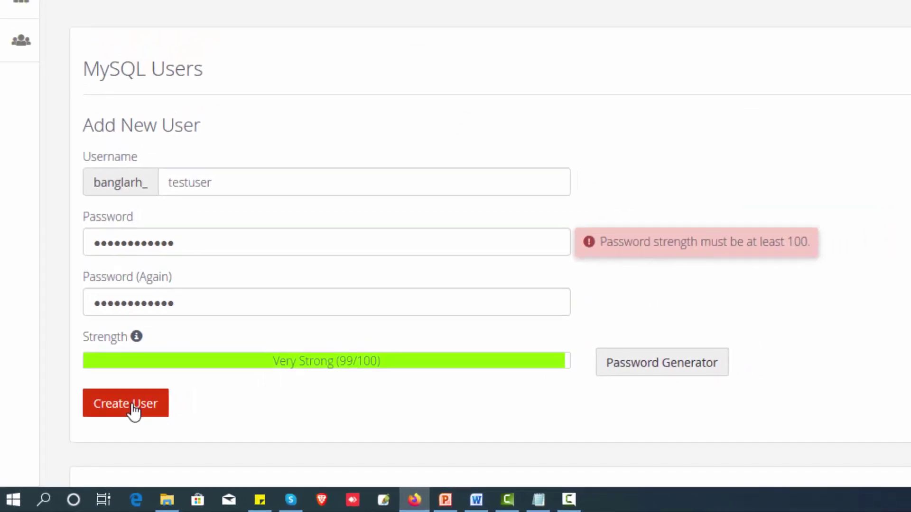
left_click(134, 405)
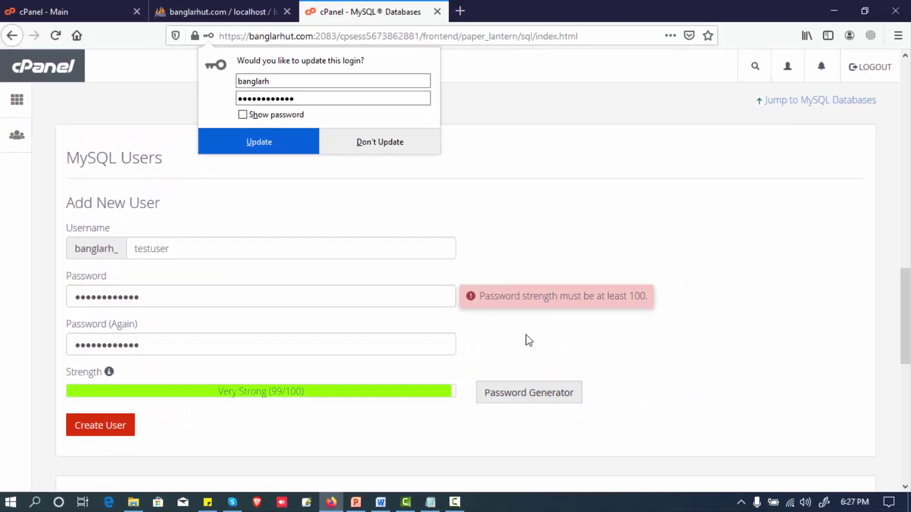
- Generate and copy a strong password, apply it, create the user, and decline saving the login
left_click(518, 396)
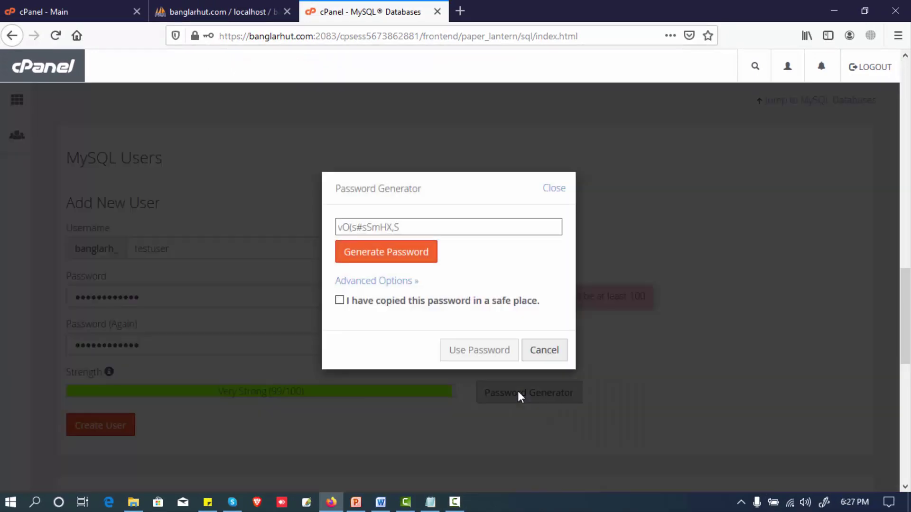
left_click(422, 259)
left_click(419, 227)
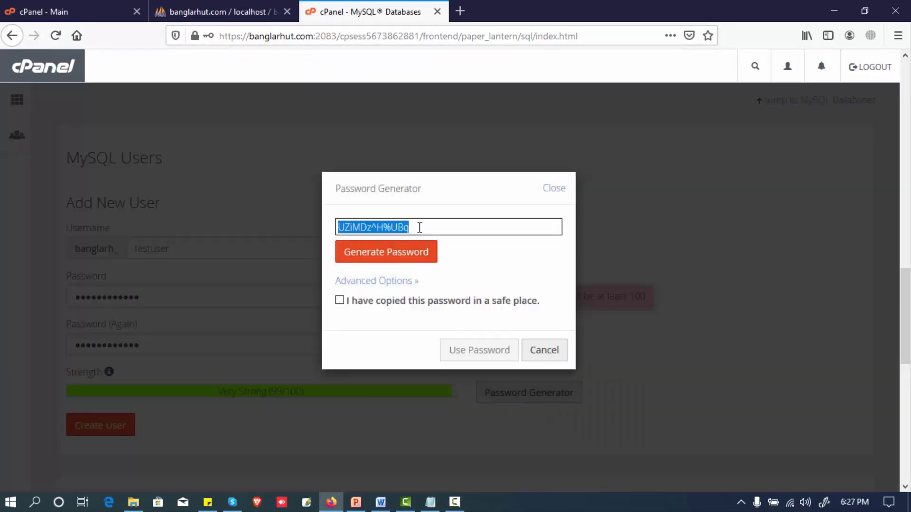
left_click(339, 301)
left_click(457, 352)
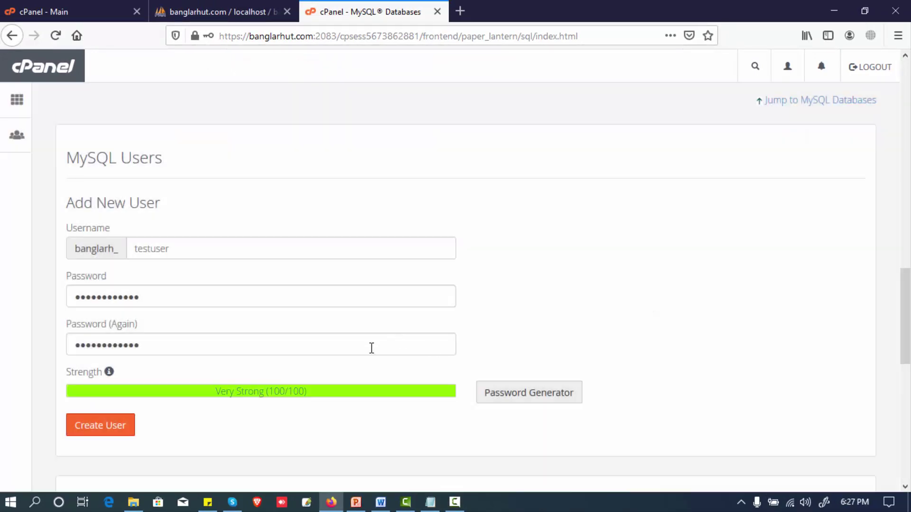
left_click(118, 428)
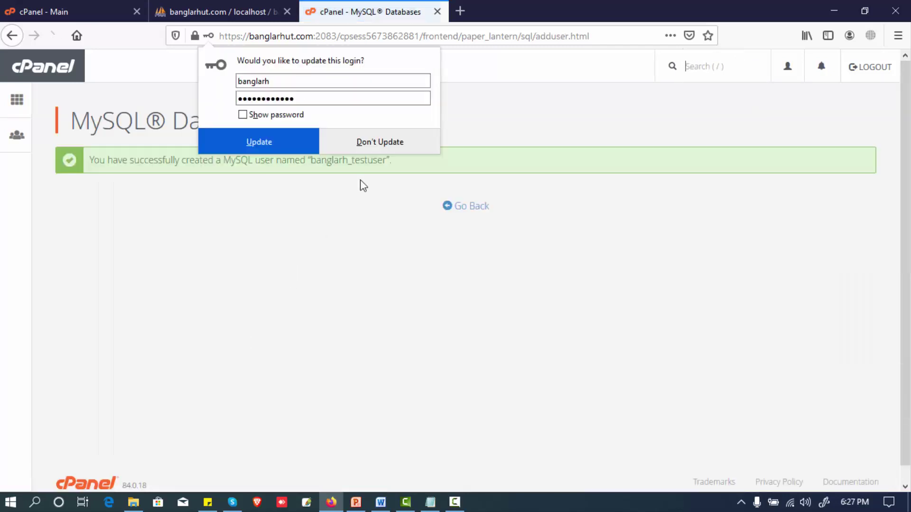
left_click(374, 141)
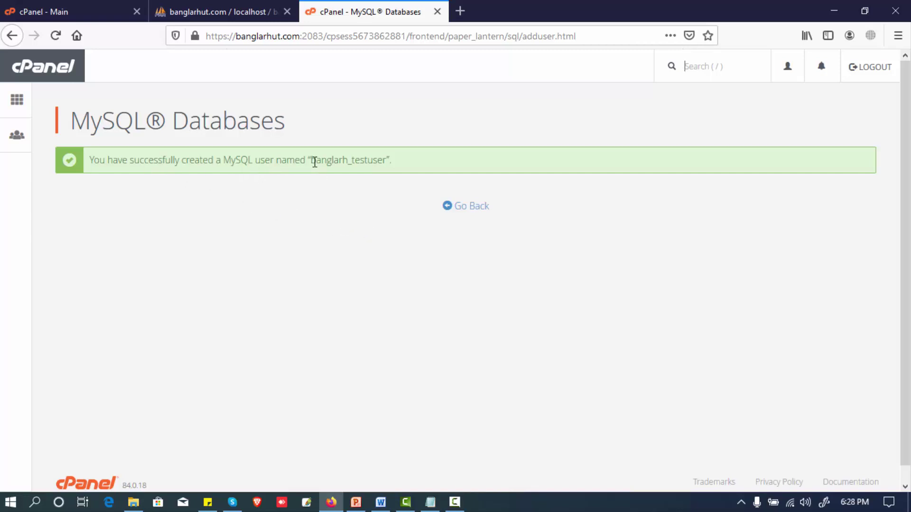
- Highlight banglarh_testuser in the confirmation message, then go back to MySQL Databases
left_click_drag(314, 160, 384, 160)
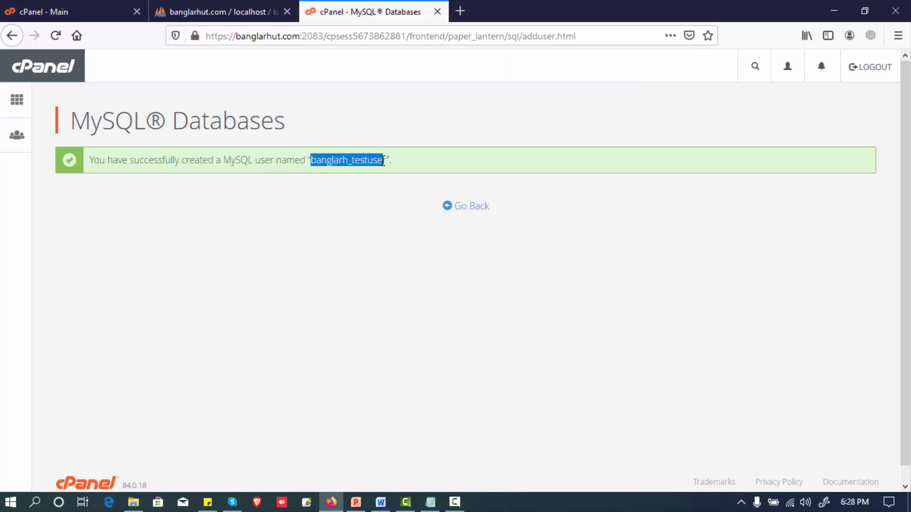
left_click(378, 159)
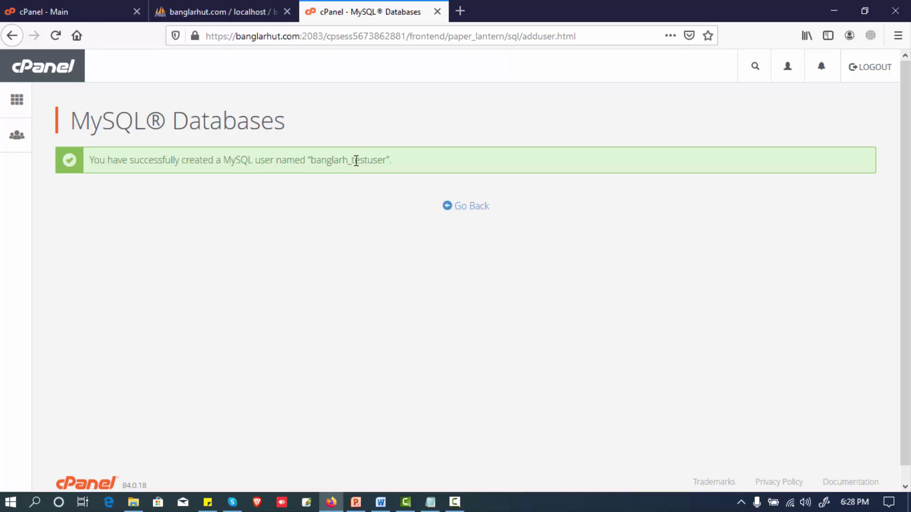
left_click_drag(356, 161, 381, 161)
left_click(382, 160)
double_click(312, 161)
left_click(326, 160)
left_click_drag(311, 161, 355, 160)
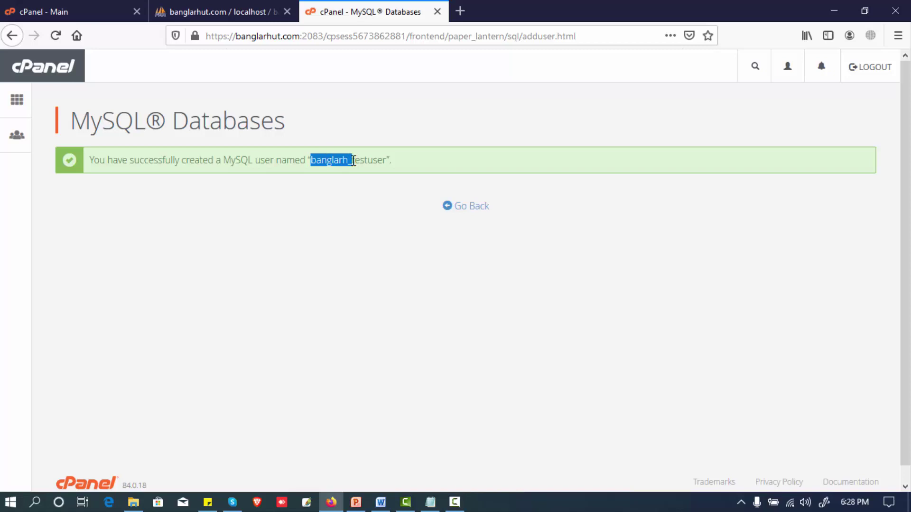
left_click(346, 161)
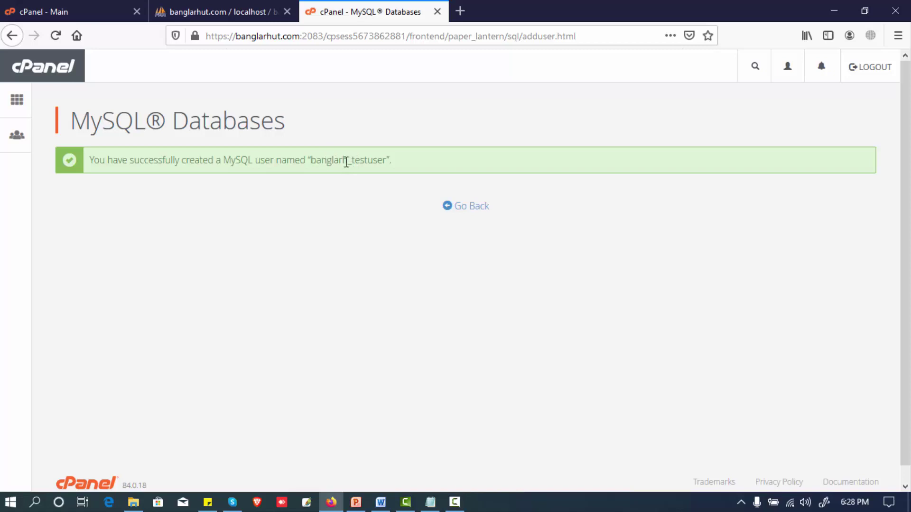
double_click(312, 161)
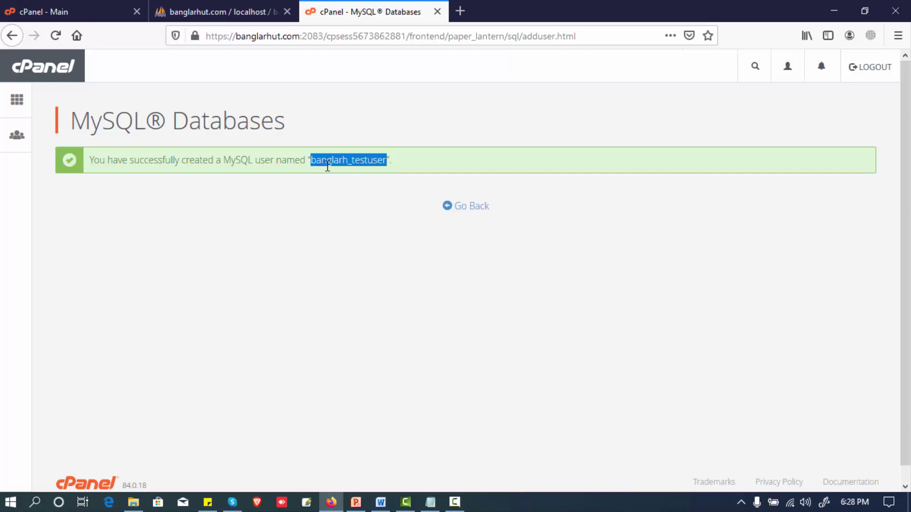
left_click(467, 206)
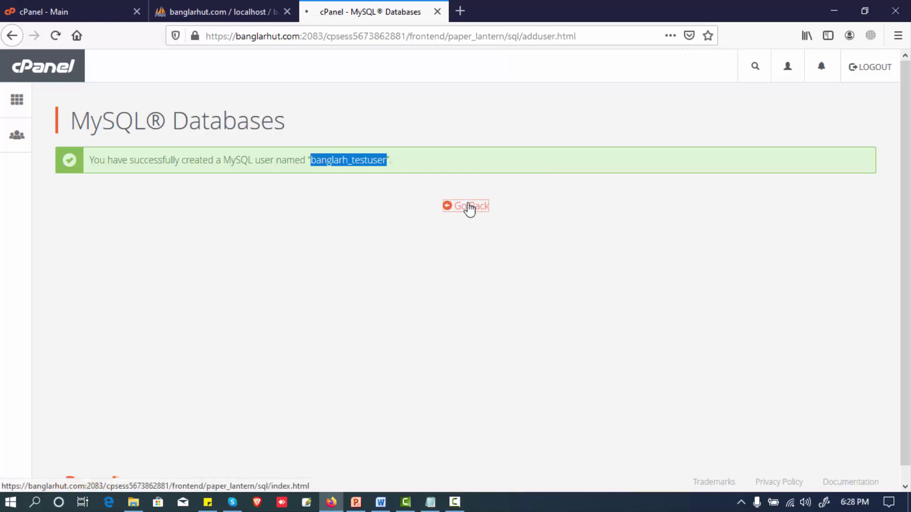
- Under Add User To Database, pick user banglarh_testuser and database banglarh_testdb, then add
scroll(420, 290, "down", 15)
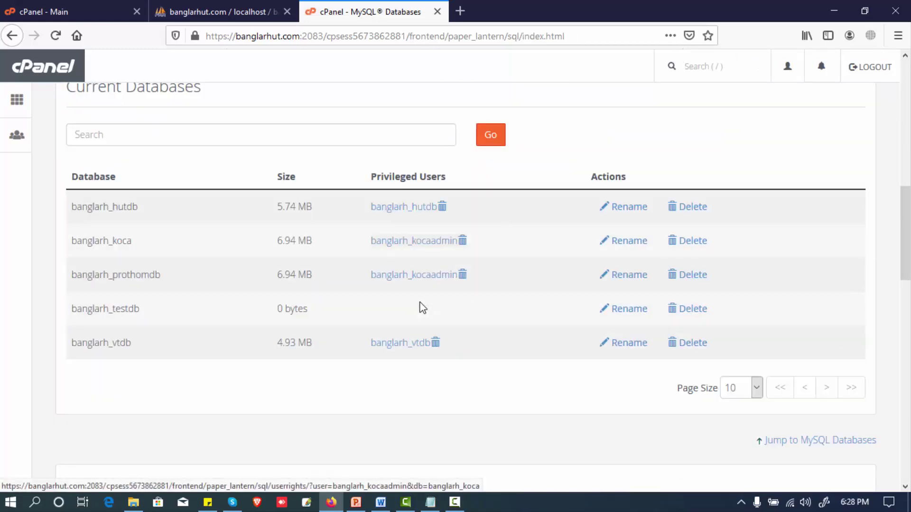
scroll(423, 308, "down", 5)
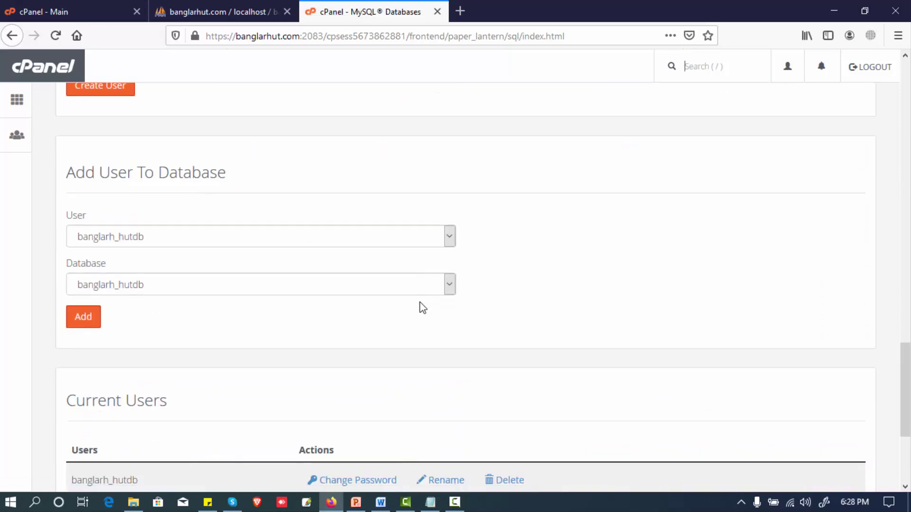
scroll(423, 308, "up", 10)
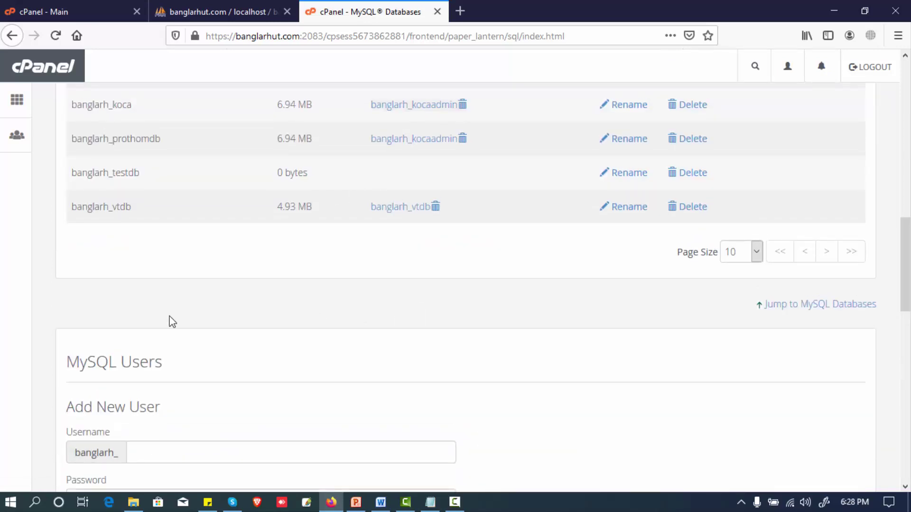
scroll(207, 337, "down", 10)
scroll(210, 342, "down", 1)
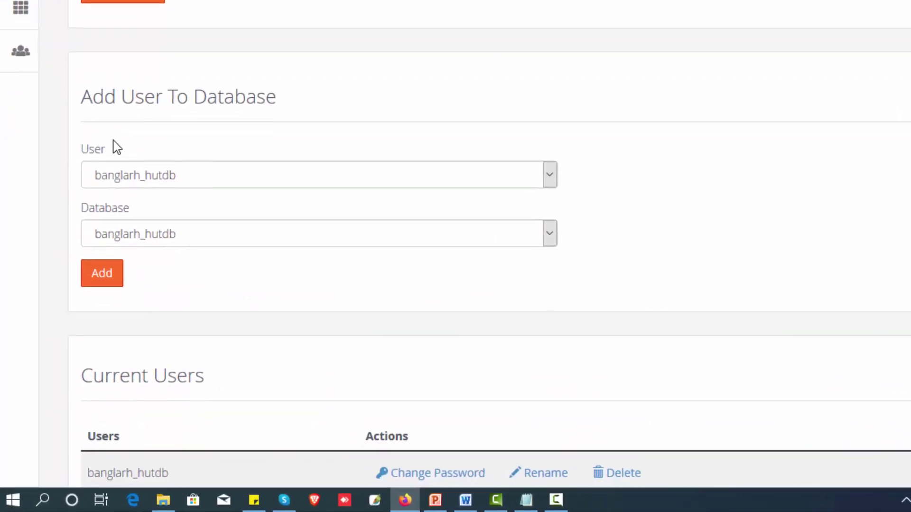
left_click(204, 141)
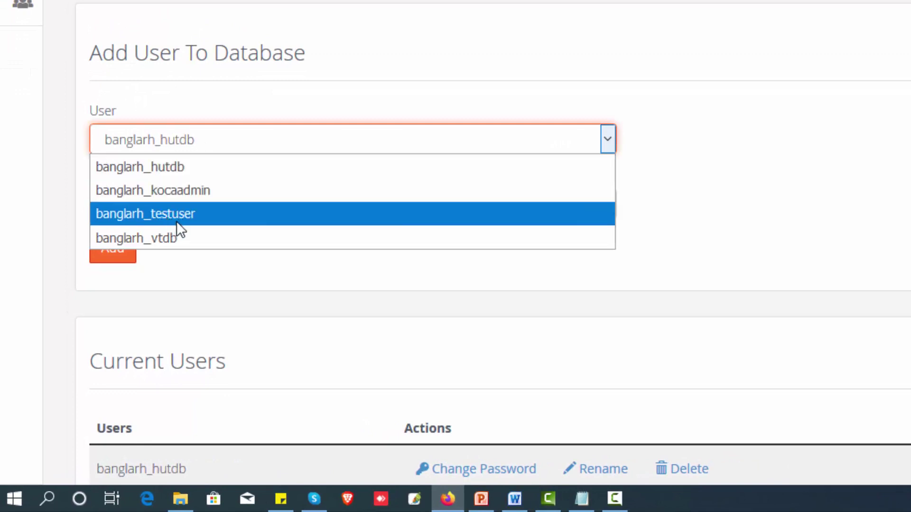
left_click(161, 219)
left_click(181, 205)
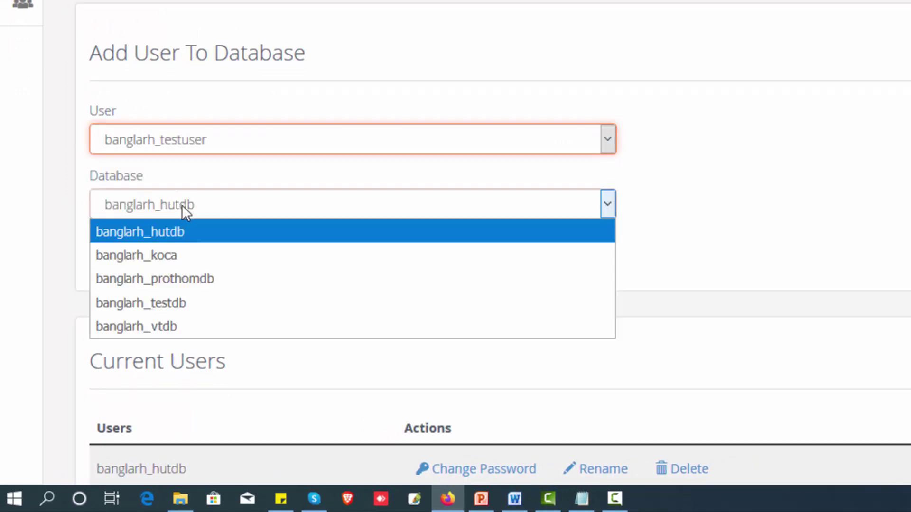
left_click(158, 306)
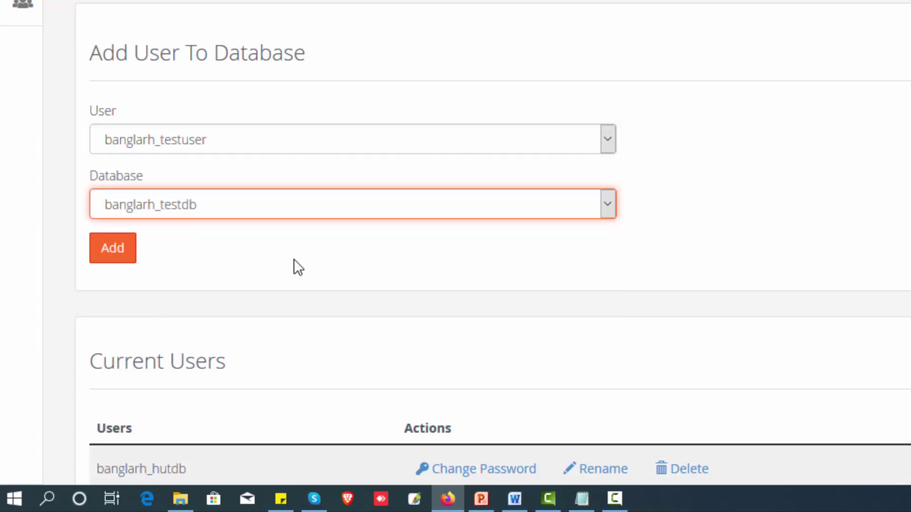
left_click(109, 258)
left_click(97, 304)
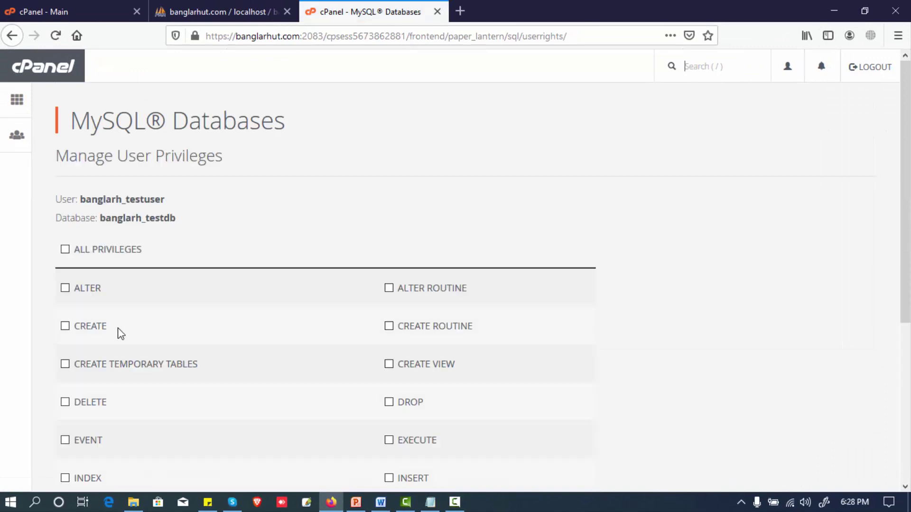
- Grant ALL PRIVILEGES, save with Make Changes, and go back to the MySQL Databases list
scroll(167, 340, "down", 2)
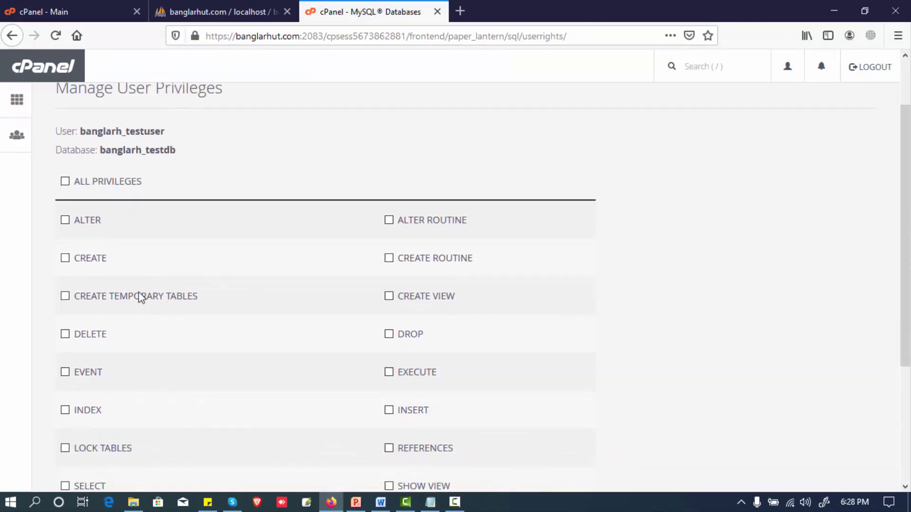
left_click(65, 184)
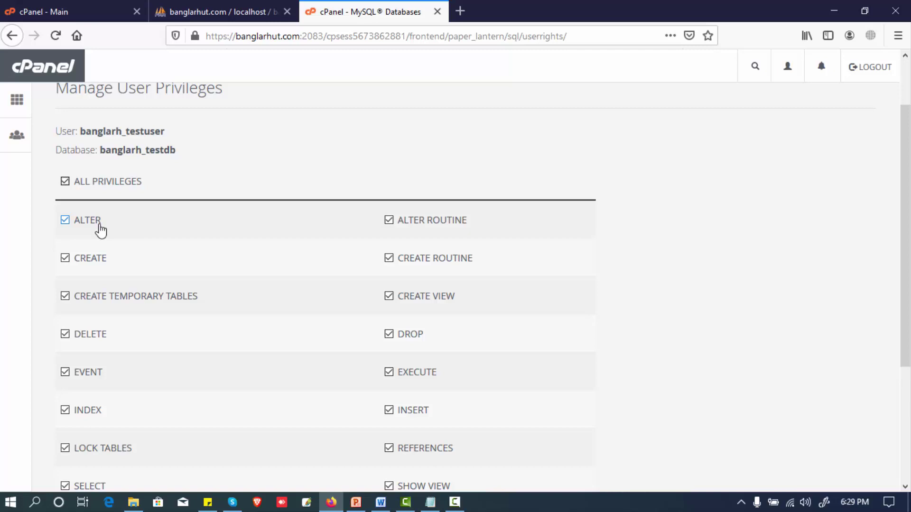
scroll(100, 231, "down", 5)
left_click(101, 396)
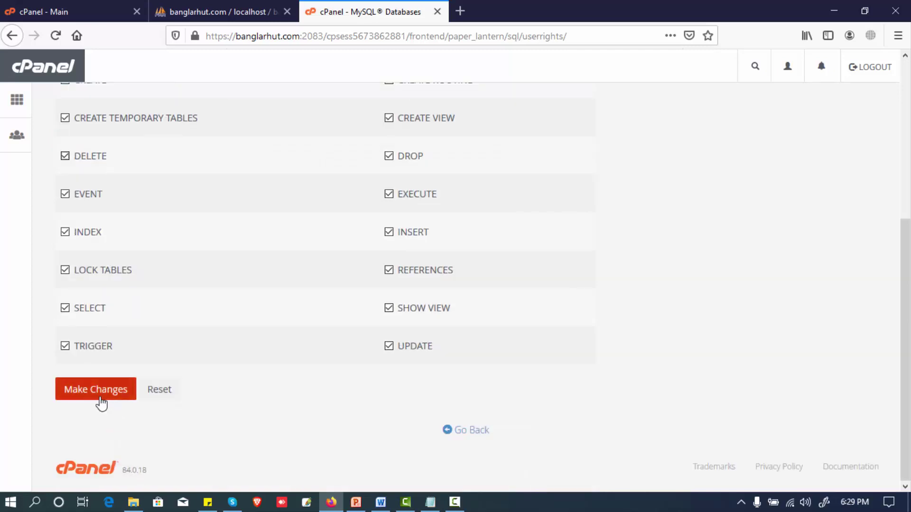
key("alt+Left")
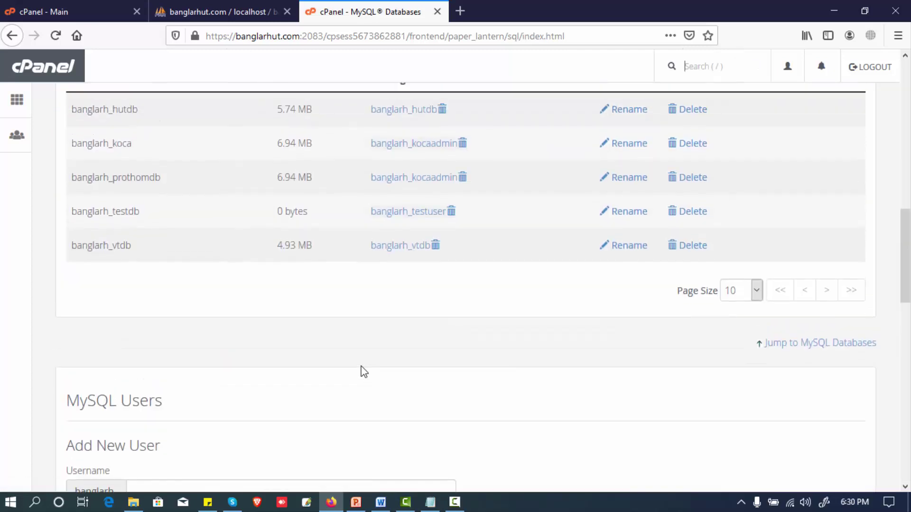
- Switch to the phpMyAdmin tab showing the empty banglarh_testdb database
left_click(120, 241)
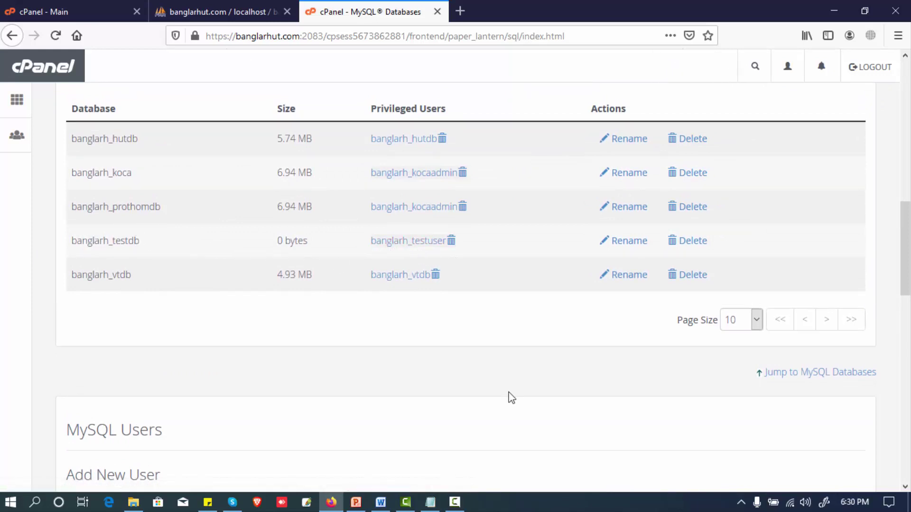
key("ctrl+shift+Tab")
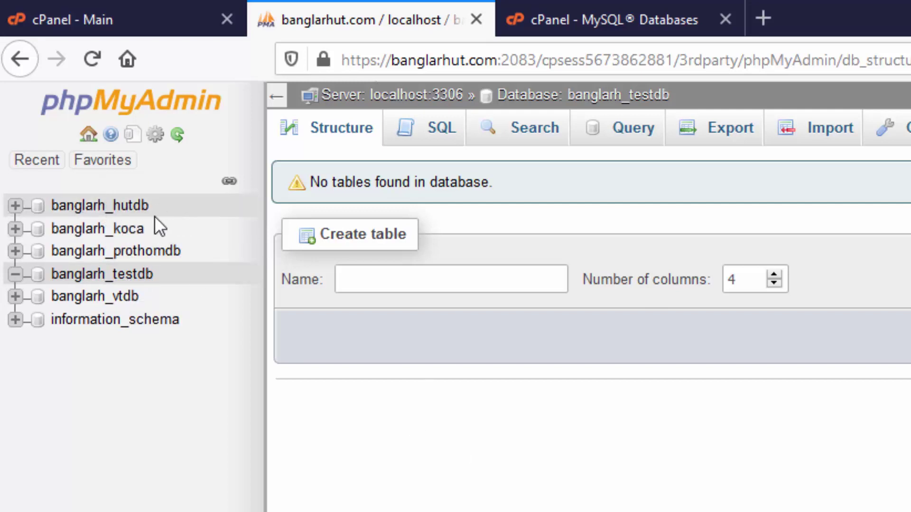
- Export banglarh_hutdb as a quick SQL dump and save banglarh_hutdb.sql to the computer
left_click(113, 208)
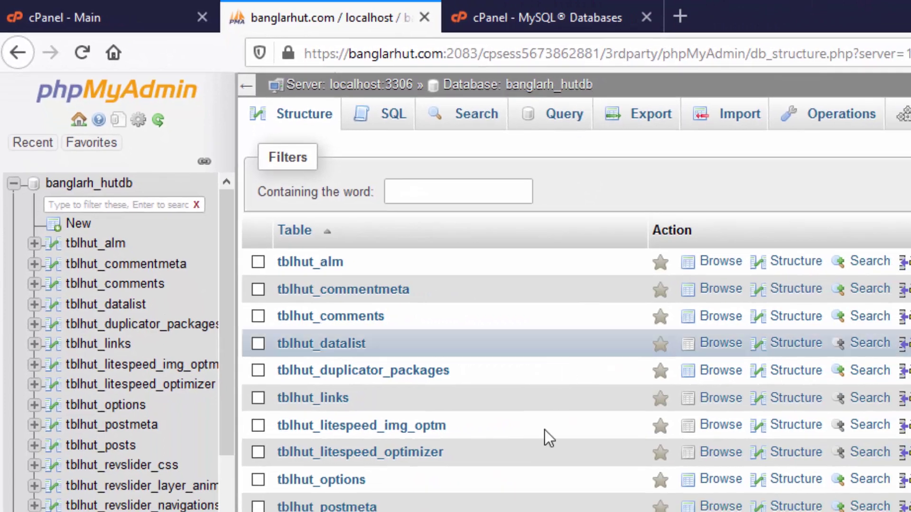
left_click(656, 127)
left_click(286, 455)
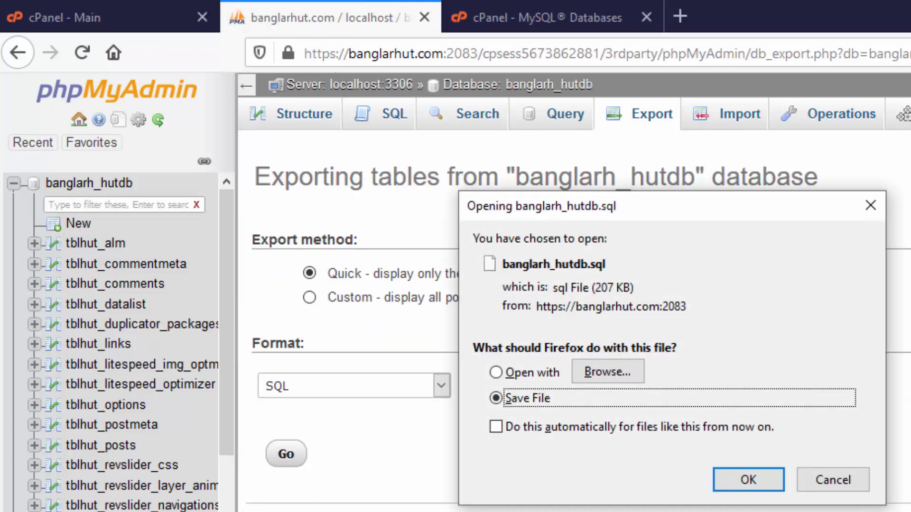
left_click(748, 480)
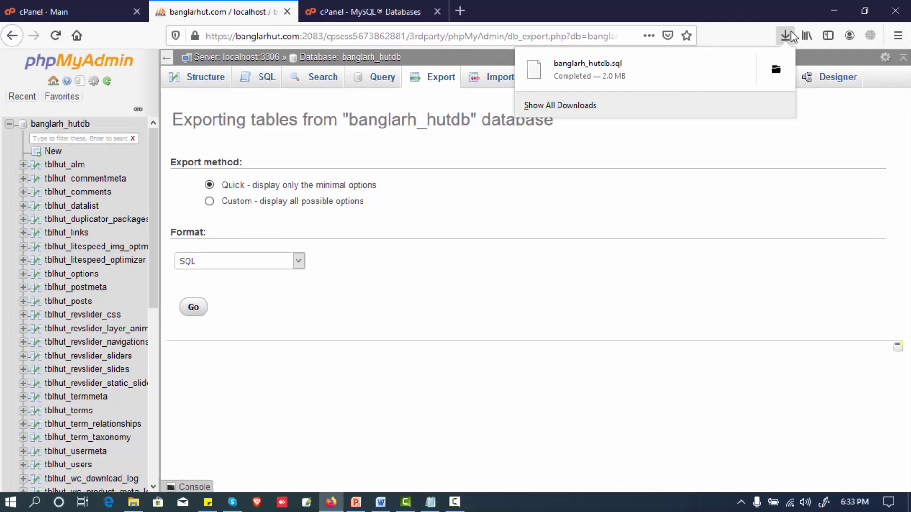
left_click(138, 364)
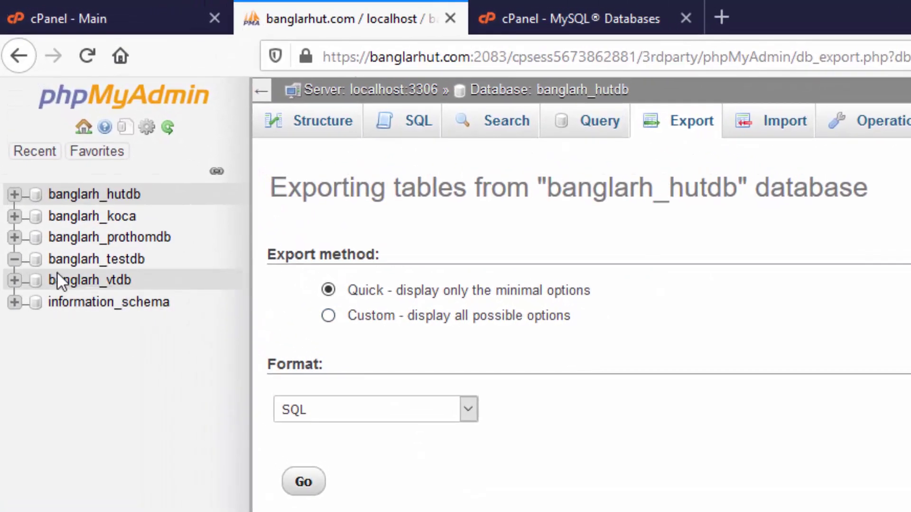
- Choose banglarh_hutdb.sql from the Downloads folder as the import file for banglarh_testdb
left_click(97, 264)
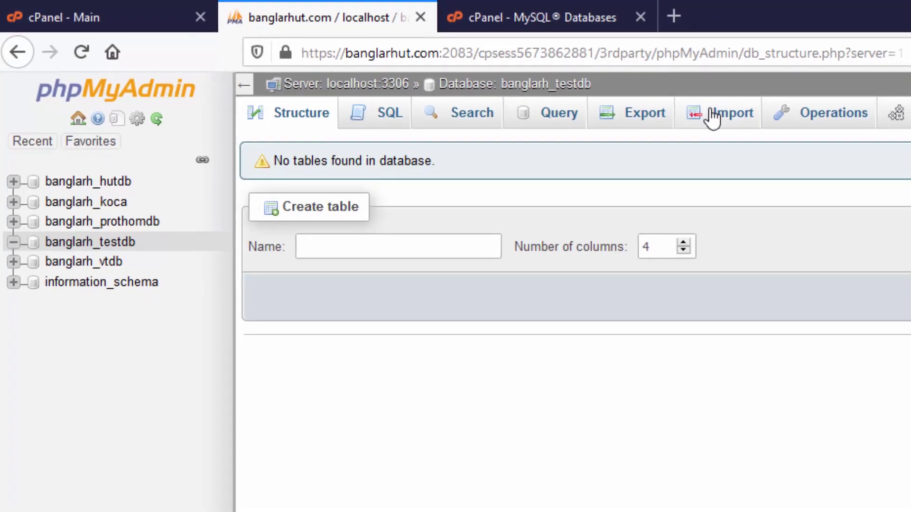
left_click(681, 109)
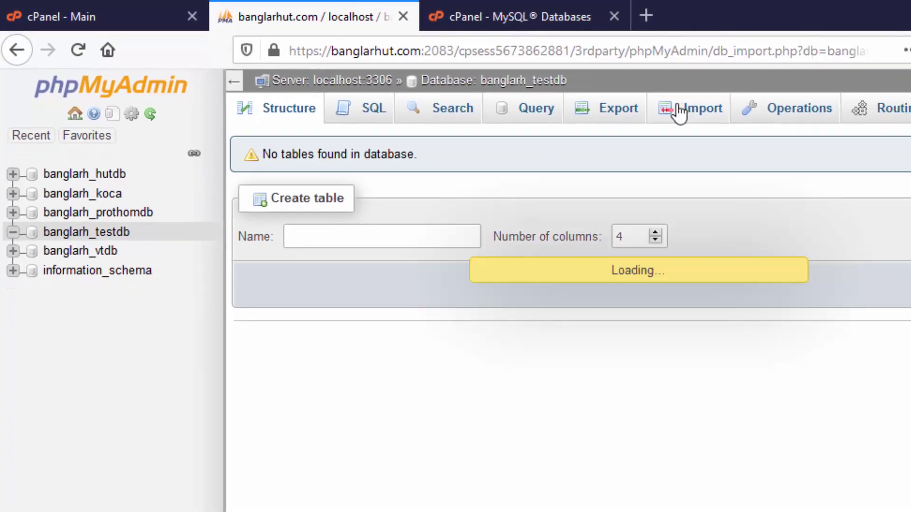
left_click(413, 300)
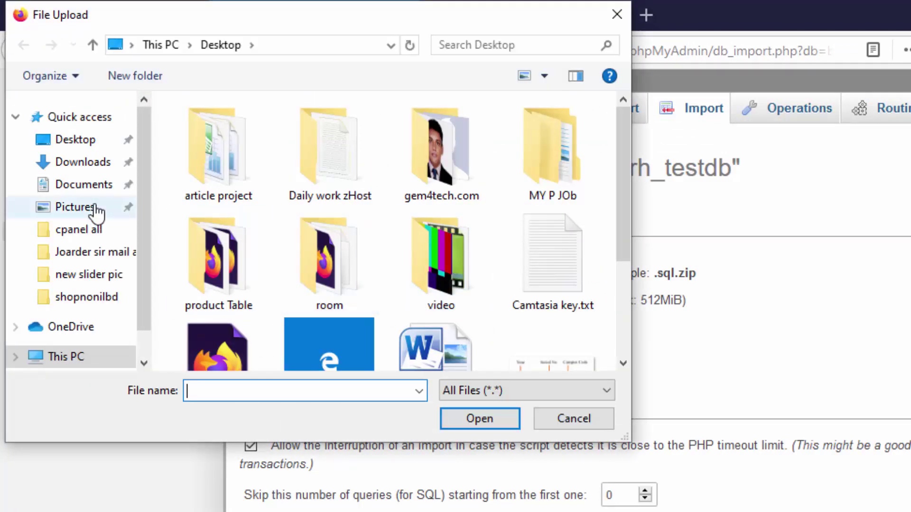
left_click(73, 144)
left_click(76, 161)
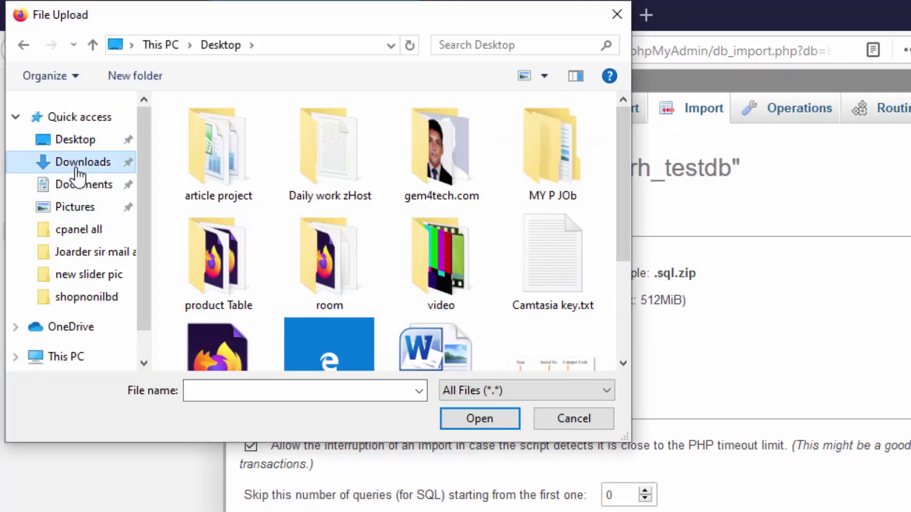
left_click(249, 153)
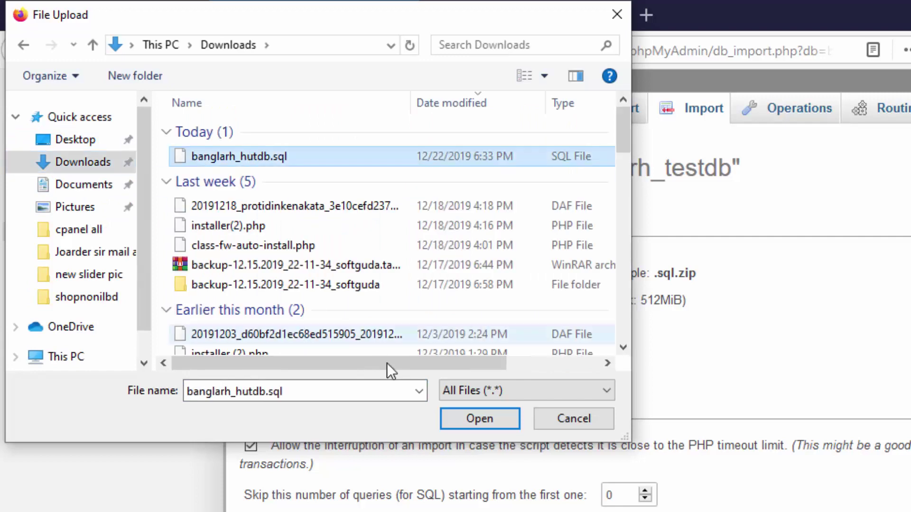
left_click(466, 417)
- Run the import and check the 185 executed queries and new tblhut_ tables
scroll(516, 475, "down", 5)
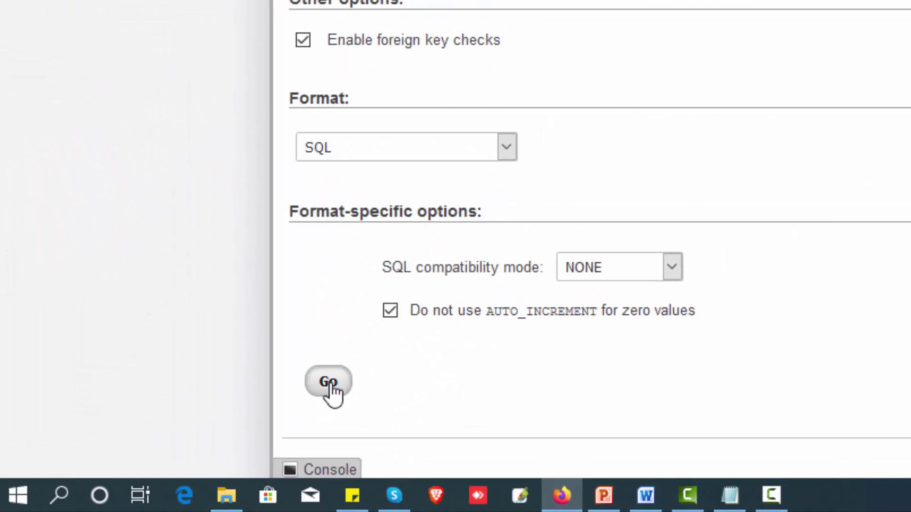
left_click(329, 384)
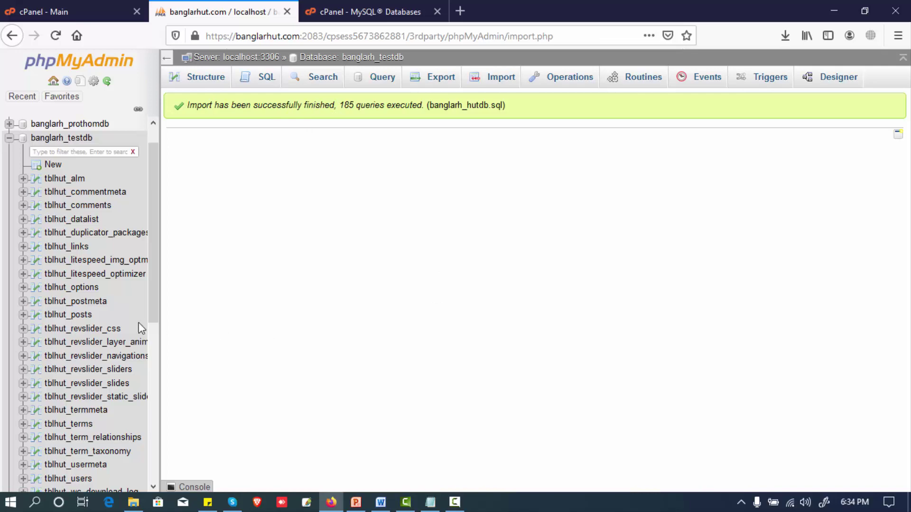
scroll(139, 328, "down", 4)
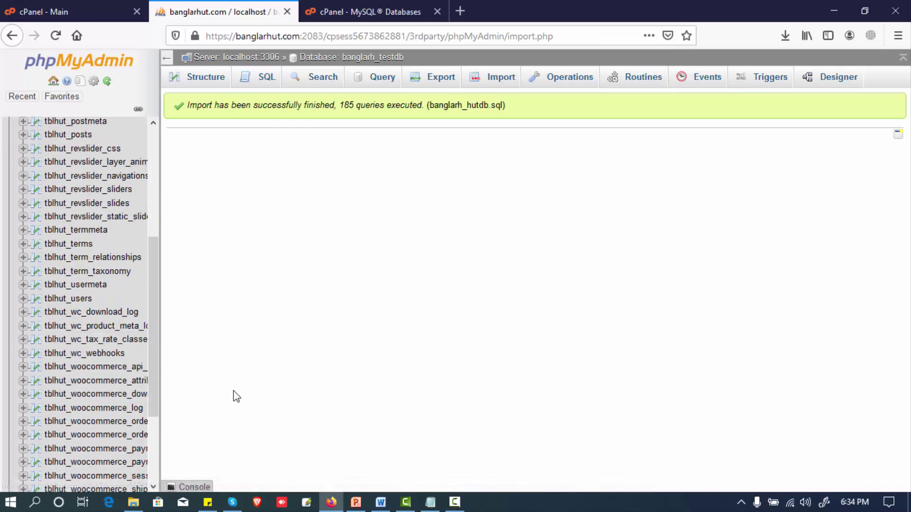
scroll(95, 384, "down", 2)
scroll(30, 315, "up", 7)
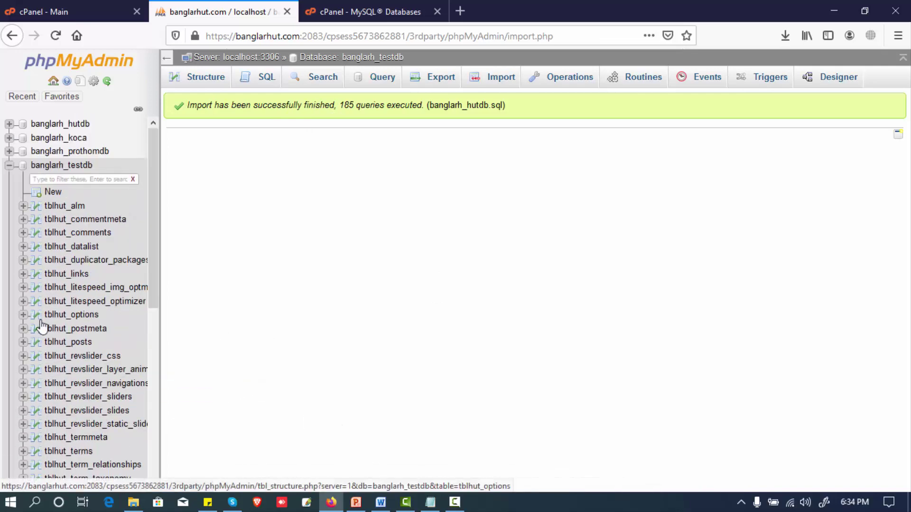
- Go back to cPanel's MySQL Databases page and find banglarh_testdb listed at 5.55 MB
left_click(336, 9)
left_click(42, 76)
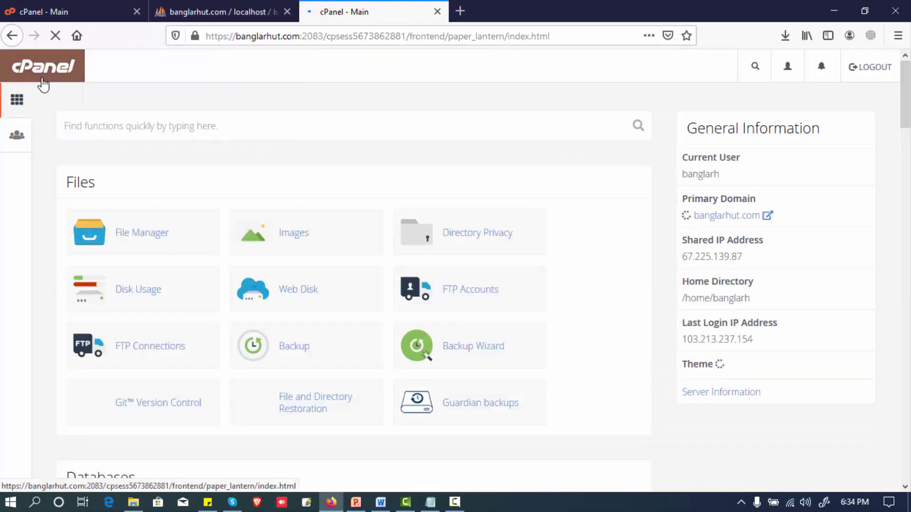
scroll(342, 407, "down", 3)
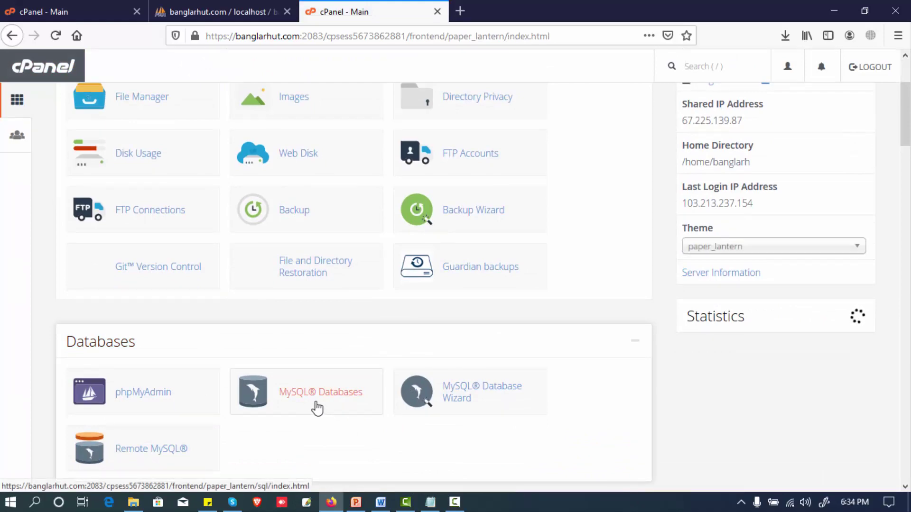
left_click(316, 406)
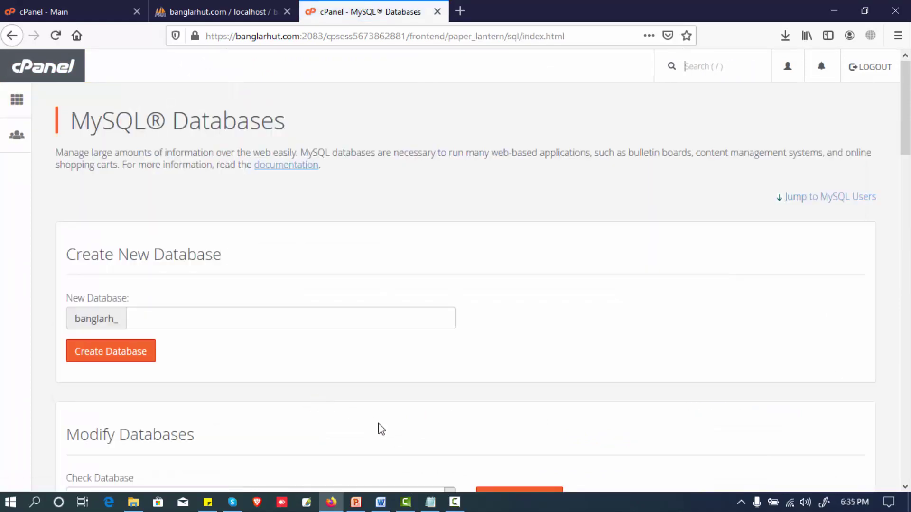
scroll(380, 427, "down", 10)
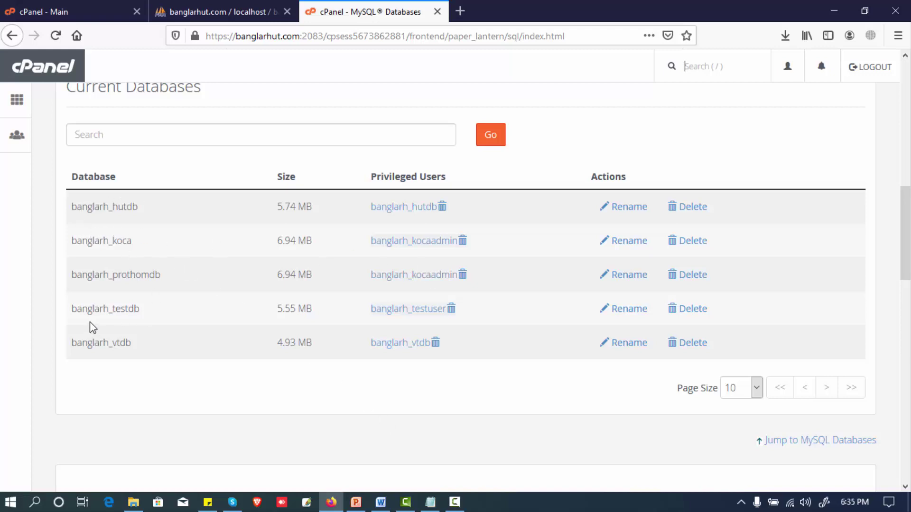
double_click(122, 311)
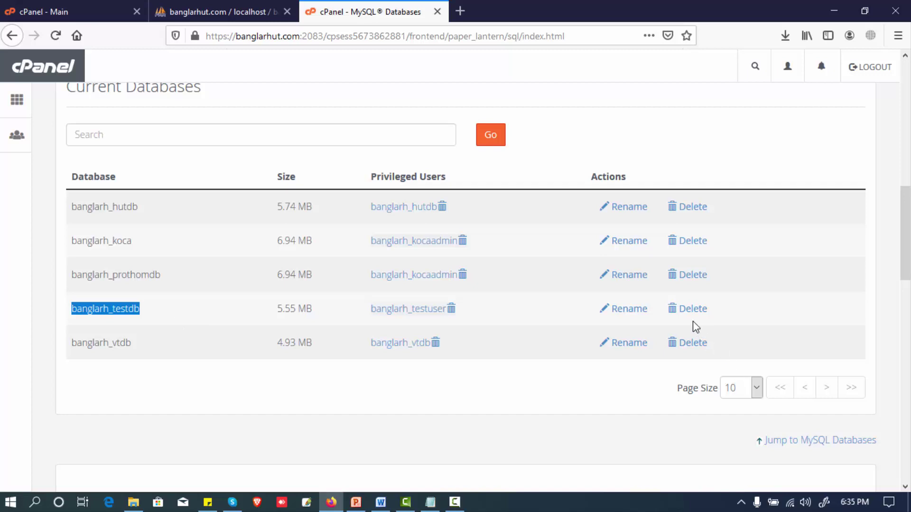
- Delete the banglarh_testdb database and the banglarh_testuser MySQL user
left_click(681, 311)
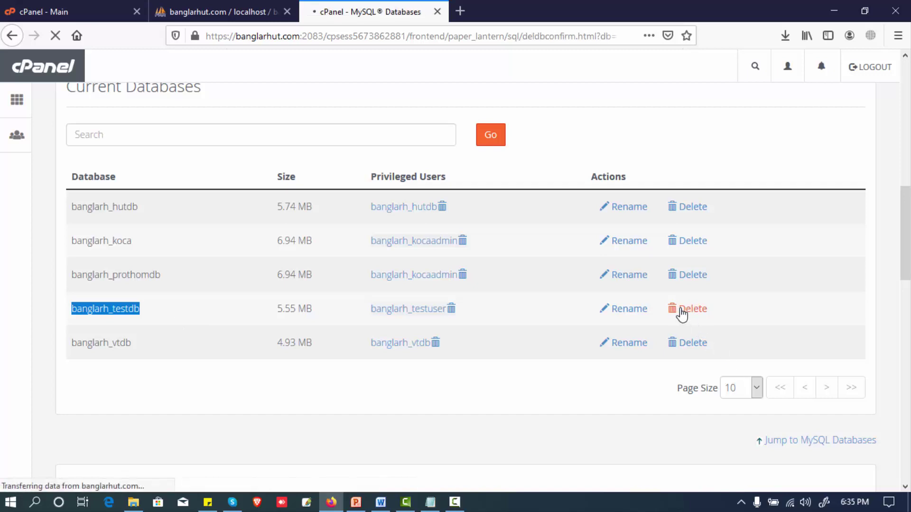
left_click(95, 178)
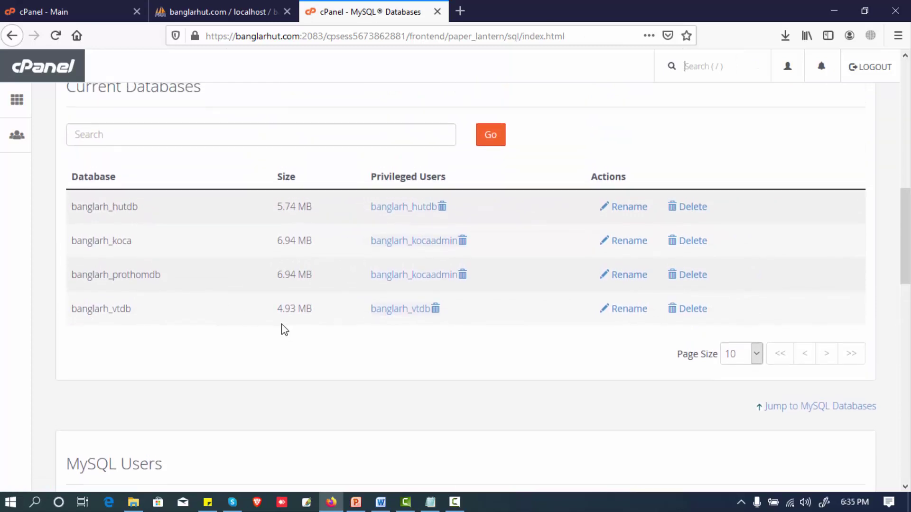
scroll(548, 385, "down", 15)
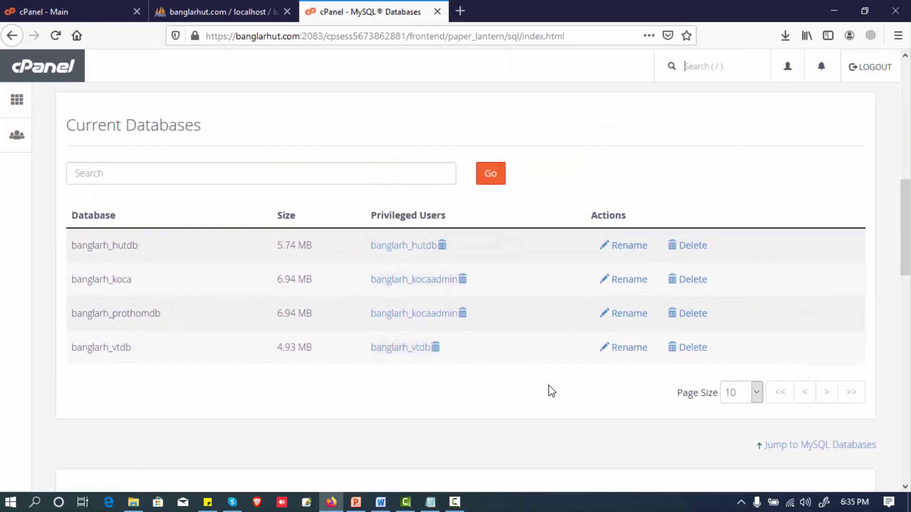
scroll(481, 369, "down", 3)
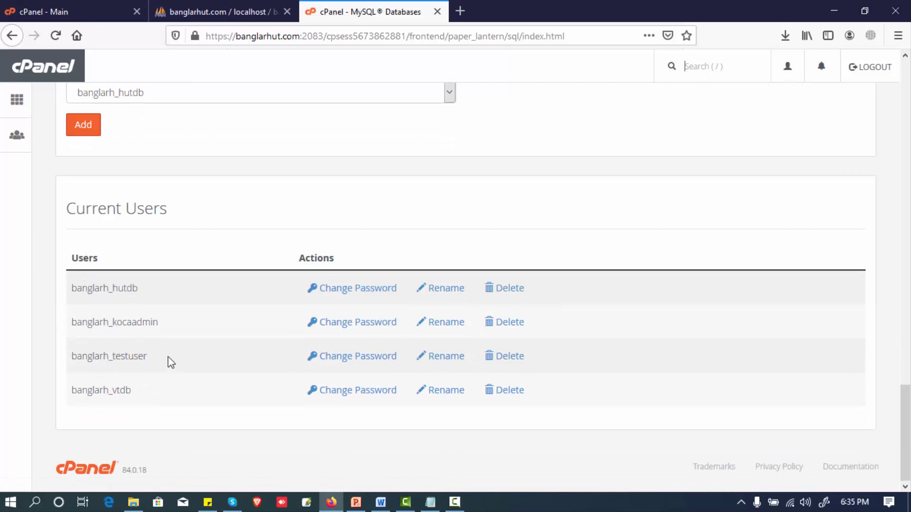
left_click(502, 362)
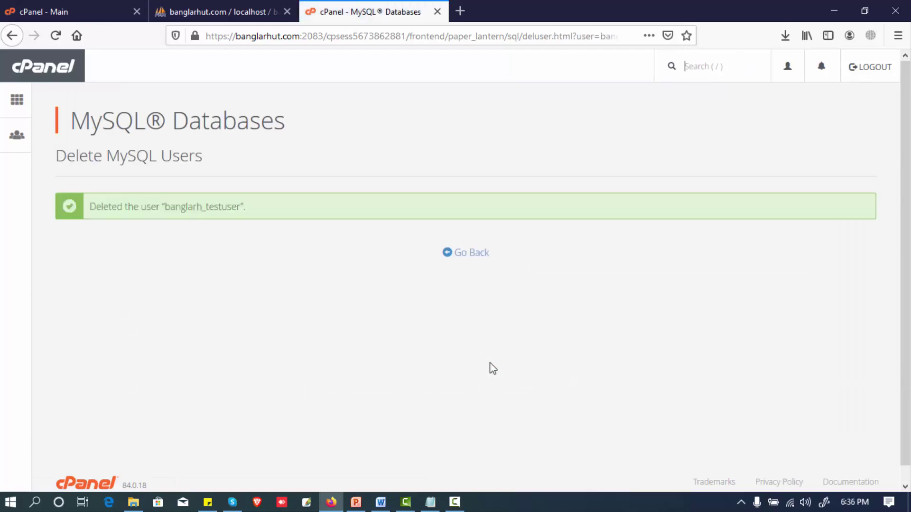